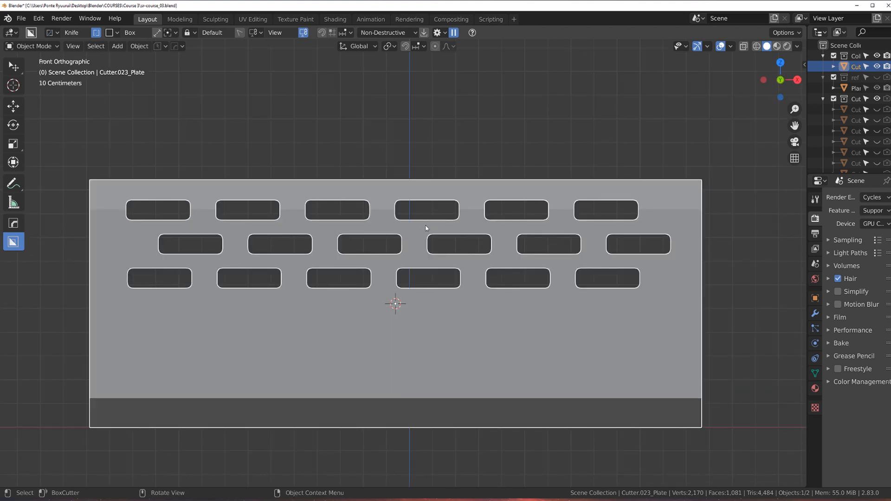
# Examine the slotted plate in Edit Mode and Object Mode to compare its base mesh with the boolean result
pyautogui.press('Tab')
pyautogui.scroll(2, 230, 243)
pyautogui.scroll(-3, 230, 243)
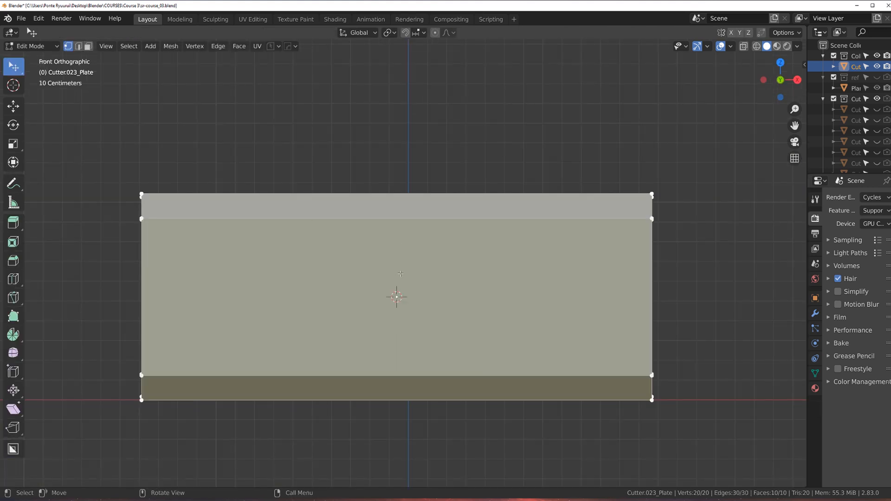
pyautogui.press('Tab')
pyautogui.scroll(3, 378, 224)
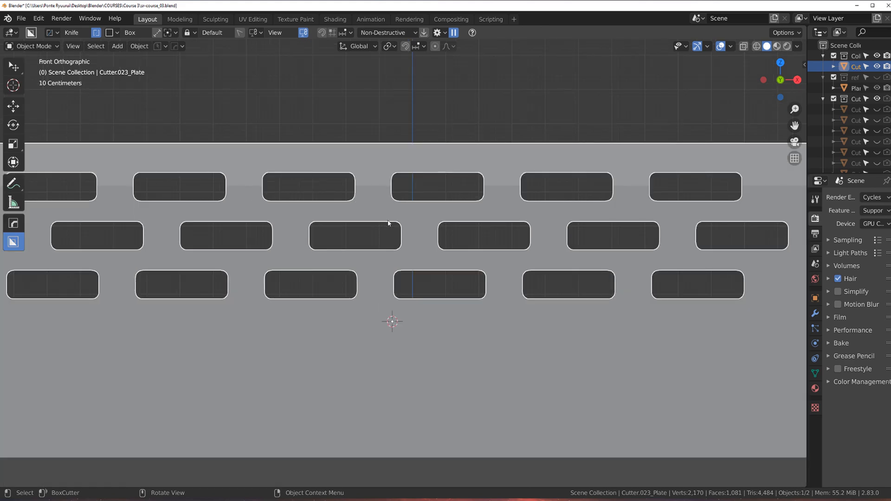
pyautogui.moveTo(388, 223); pyautogui.dragTo(336, 138, button='middle')
pyautogui.scroll(-2, 462, 207)
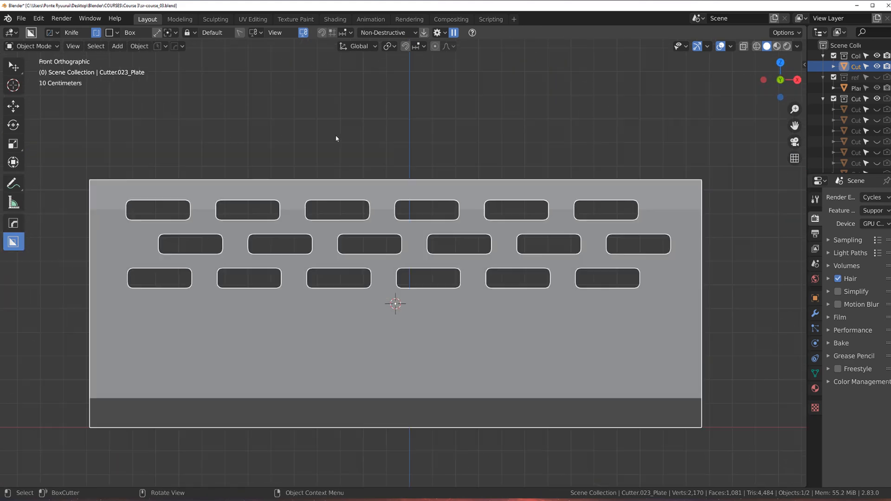
pyautogui.scroll(1, 382, 191)
# Add a HardOps bevel to the plate with 3 segments, width 0.021 and profile 0.70
pyautogui.press('q')
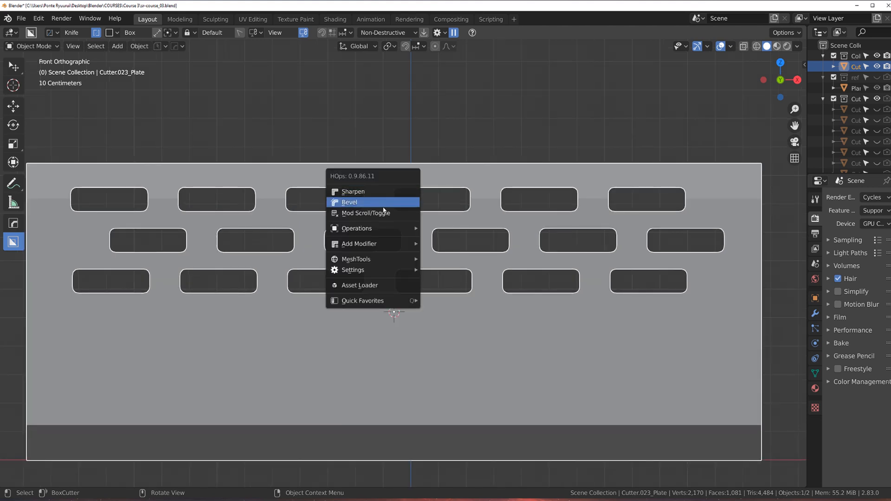
pyautogui.click(382, 207)
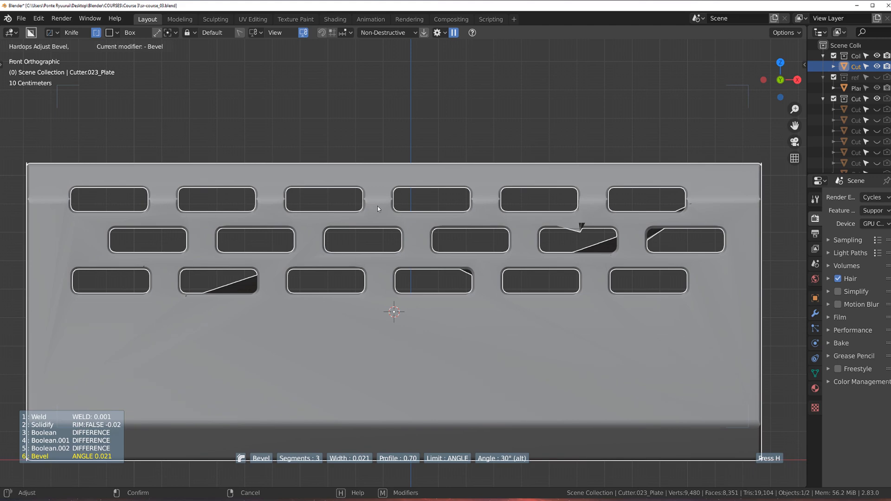
pyautogui.click(377, 206)
pyautogui.scroll(-4, 377, 206)
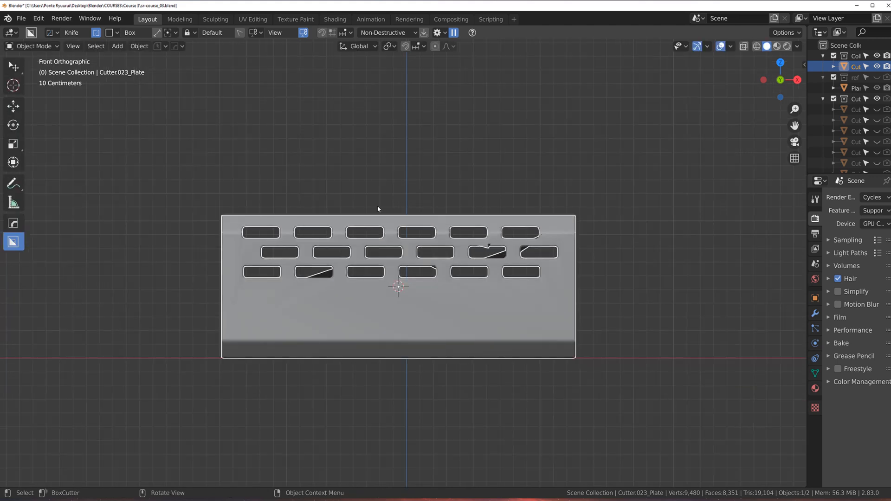
pyautogui.scroll(2, 385, 215)
# Try a BoxCutter Knife box cut across the slotted upper half of the plate
pyautogui.press('Tab')
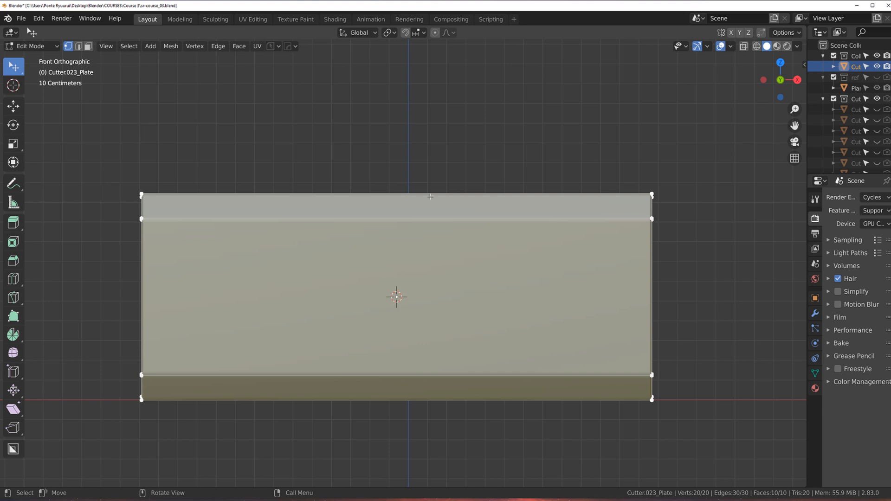
pyautogui.press('Tab')
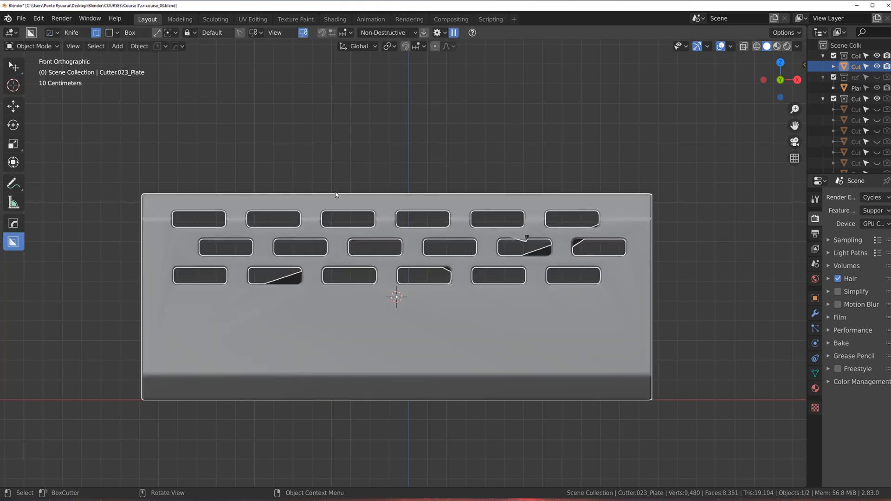
pyautogui.press('Tab')
pyautogui.press('Tab')
pyautogui.moveTo(102, 141)
pyautogui.mouseDown()
pyautogui.moveTo(497, 233)
pyautogui.moveTo(718, 271)
pyautogui.moveTo(578, 345)
pyautogui.moveTo(614, 319)
pyautogui.moveTo(603, 233)
pyautogui.moveTo(647, 168)
pyautogui.moveTo(685, 255)
pyautogui.moveTo(667, 181)
pyautogui.moveTo(564, 196)
pyautogui.moveTo(701, 199)
pyautogui.moveTo(676, 184)
pyautogui.moveTo(592, 271)
pyautogui.moveTo(627, 354)
pyautogui.moveTo(434, 281)
pyautogui.moveTo(285, 298)
pyautogui.moveTo(300, 257)
pyautogui.moveTo(384, 240)
pyautogui.moveTo(679, 238)
pyautogui.moveTo(721, 272)
pyautogui.moveTo(713, 278)
pyautogui.mouseUp()
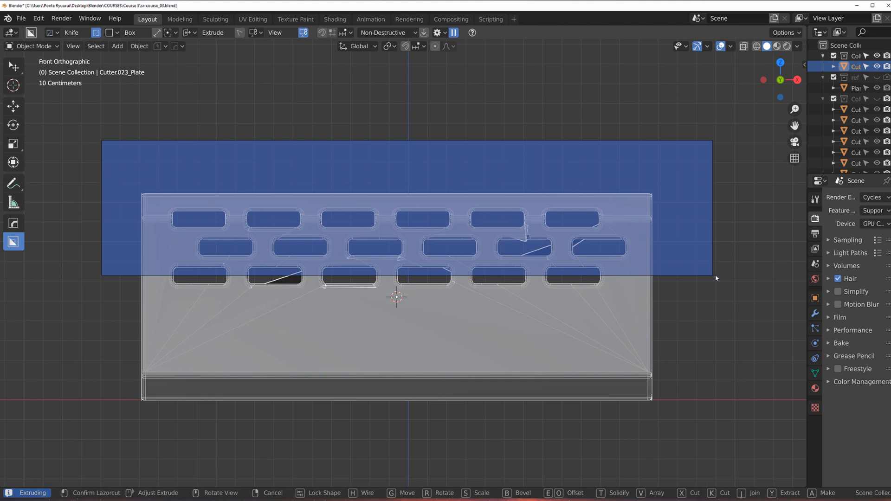
pyautogui.moveTo(137, 142)
pyautogui.mouseDown()
pyautogui.moveTo(332, 194)
pyautogui.moveTo(319, 303)
pyautogui.moveTo(464, 308)
pyautogui.moveTo(575, 275)
pyautogui.moveTo(645, 274)
pyautogui.moveTo(313, 288)
pyautogui.moveTo(113, 274)
pyautogui.moveTo(382, 276)
pyautogui.moveTo(646, 260)
pyautogui.moveTo(667, 228)
pyautogui.moveTo(695, 247)
pyautogui.mouseUp()
pyautogui.click(747, 281)
pyautogui.scroll(2, 605, 280)
pyautogui.scroll(1, 545, 242)
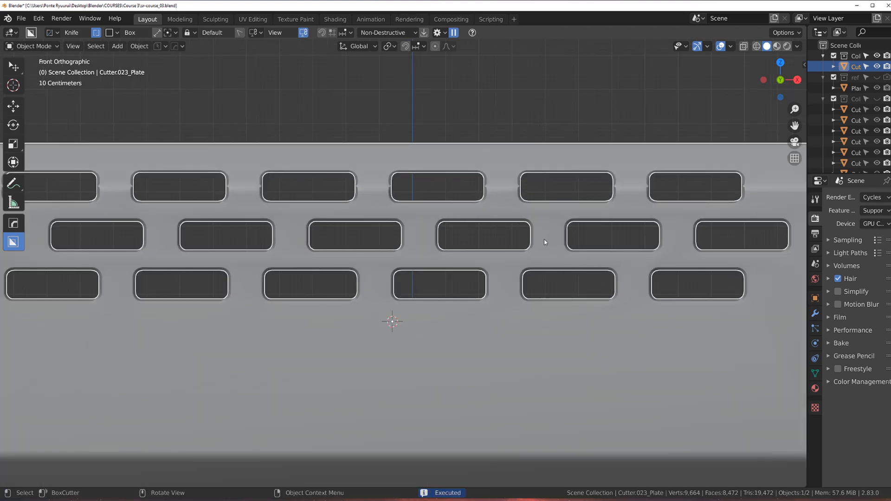
# Abandon a small box cut above the plate and undo the previous knife cut
pyautogui.moveTo(350, 98); pyautogui.dragTo(460, 123)
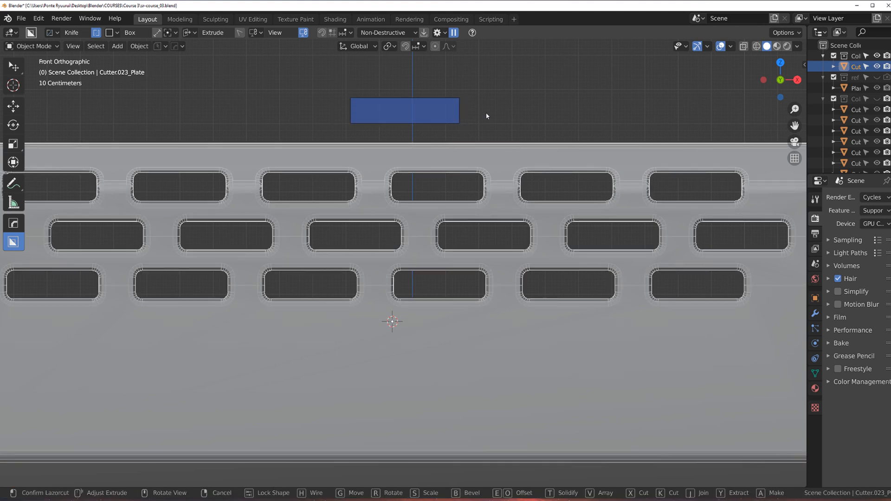
pyautogui.press('Escape')
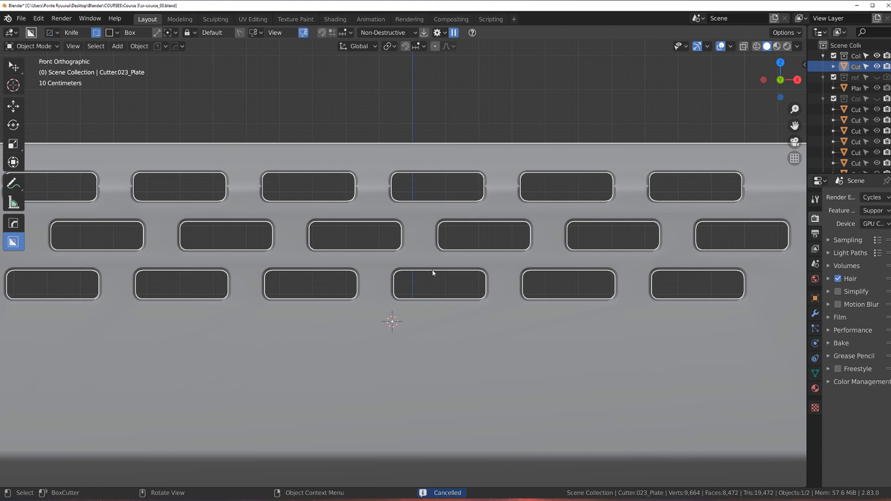
pyautogui.scroll(-3, 419, 236)
pyautogui.scroll(3, 432, 236)
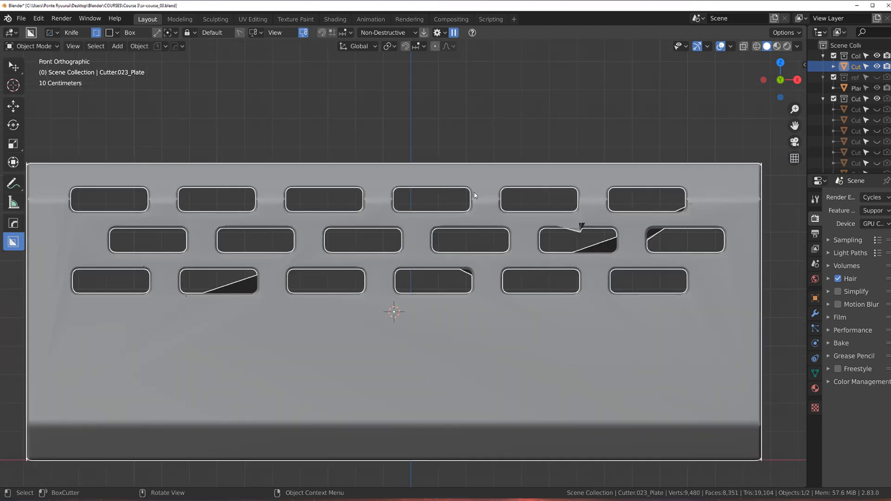
# Apply the plate's modifiers with HardOps Smart Apply, keeping the bevel live, and check the resulting mesh
pyautogui.scroll(-2, 459, 195)
pyautogui.press('q')
pyautogui.click(448, 185)
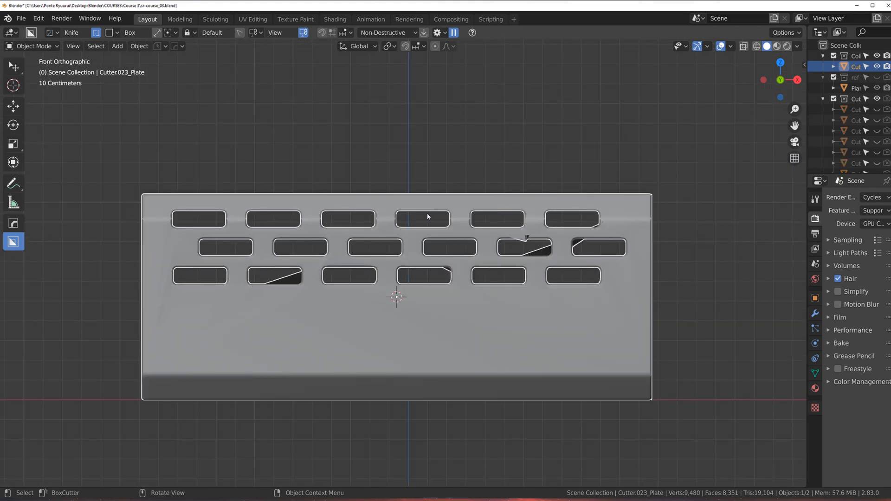
pyautogui.press('q')
pyautogui.moveTo(436, 255)
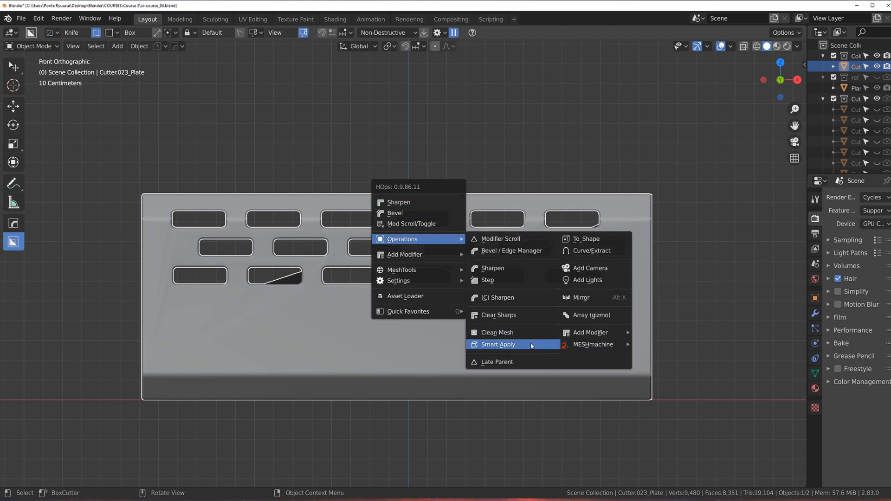
pyautogui.click(532, 345)
pyautogui.press('Tab')
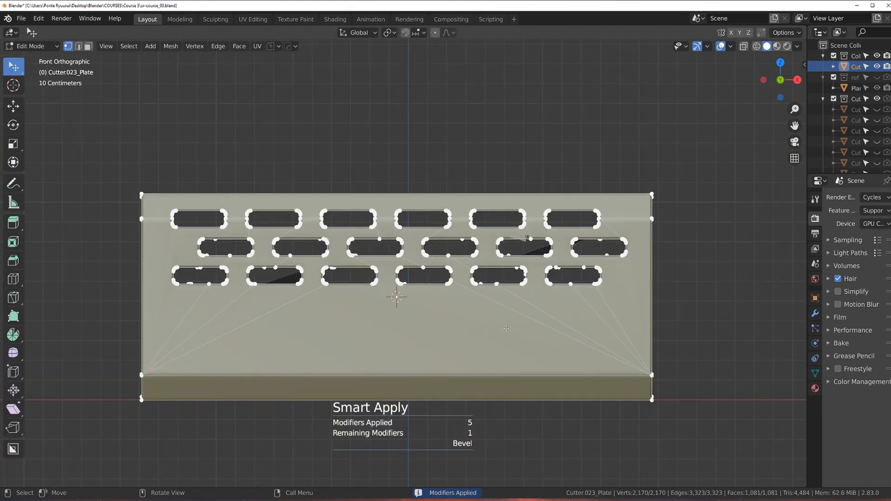
pyautogui.scroll(4, 527, 132)
pyautogui.press('Tab')
pyautogui.scroll(4, 471, 159)
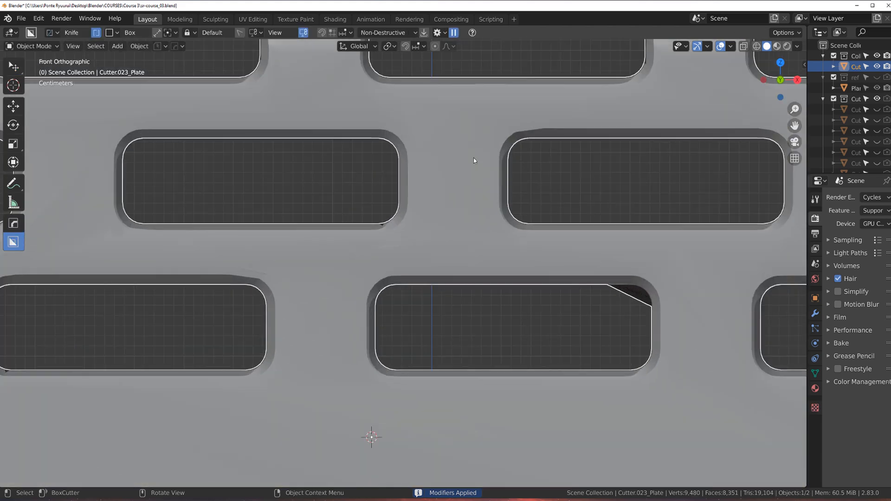
# Reduce the plate's bevel width to almost zero and set its profile to 0.50
pyautogui.keyDown('shift'); pyautogui.moveTo(641, 196); pyautogui.dragTo(391, 191, button='middle'); pyautogui.keyUp('shift')
pyautogui.scroll(-2, 485, 210)
pyautogui.scroll(3, 488, 211)
pyautogui.press('q')
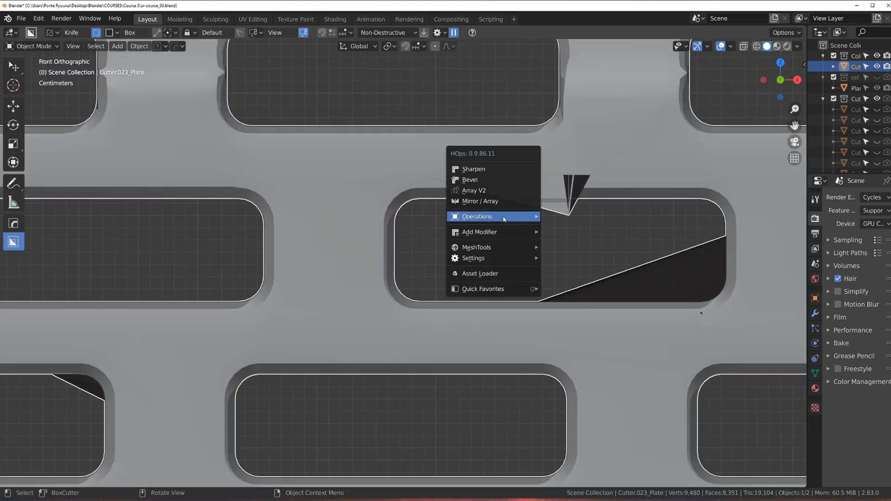
pyautogui.click(492, 184)
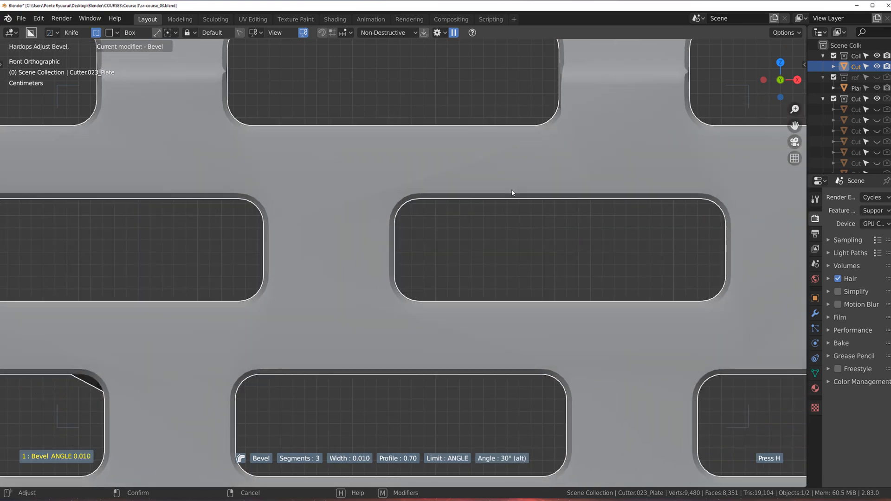
pyautogui.press('s')
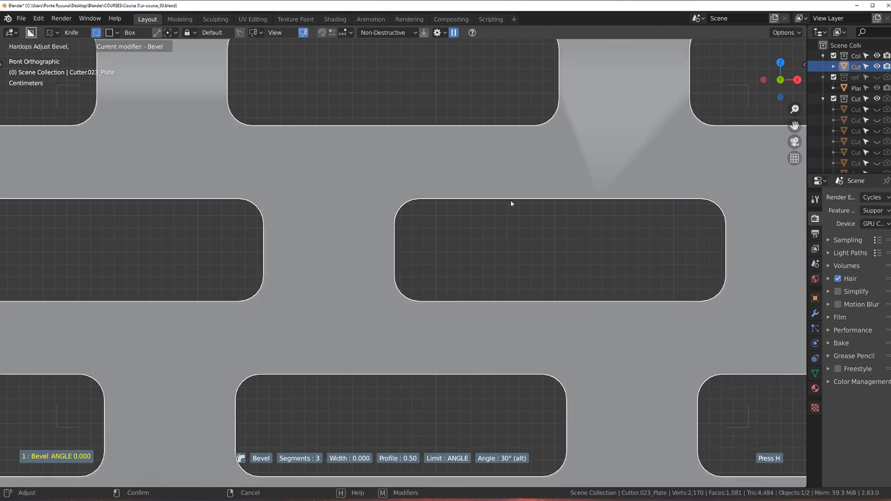
pyautogui.click(497, 204)
pyautogui.scroll(-5, 498, 201)
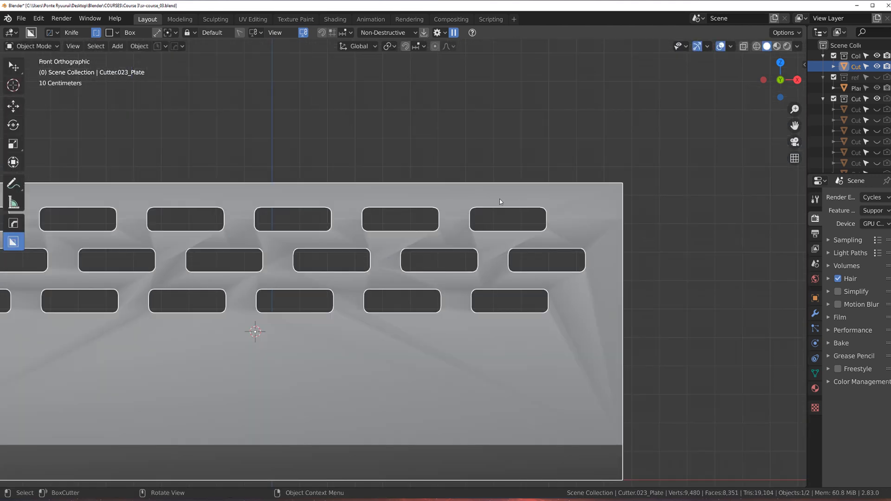
# Set the plate's bevel width to 0.005 while viewing its open end at an angle
pyautogui.moveTo(500, 199); pyautogui.dragTo(428, 195, button='middle')
pyautogui.scroll(4, 296, 185)
pyautogui.scroll(-1, 295, 184)
pyautogui.scroll(4, 365, 202)
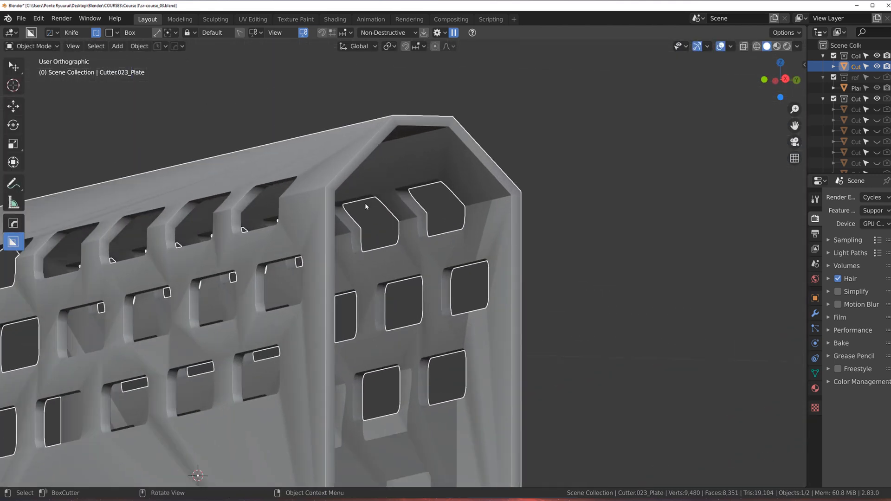
pyautogui.press('q')
pyautogui.click(338, 194)
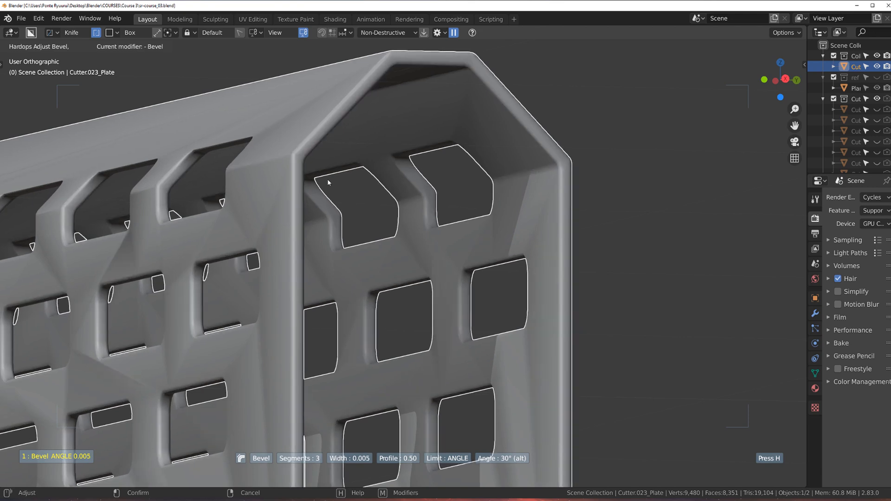
pyautogui.click(327, 180)
# Sharpen the plate with HardOps Ssharp at 30° sharpness and a 60° auto smooth angle
pyautogui.scroll(-4, 327, 179)
pyautogui.press('q')
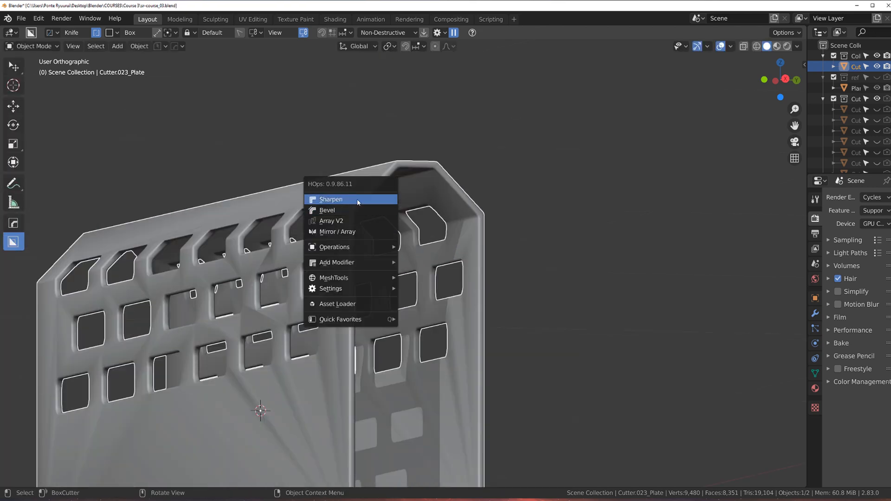
pyautogui.click(357, 200)
pyautogui.moveTo(343, 228); pyautogui.dragTo(413, 239, button='middle')
pyautogui.scroll(-1, 395, 232)
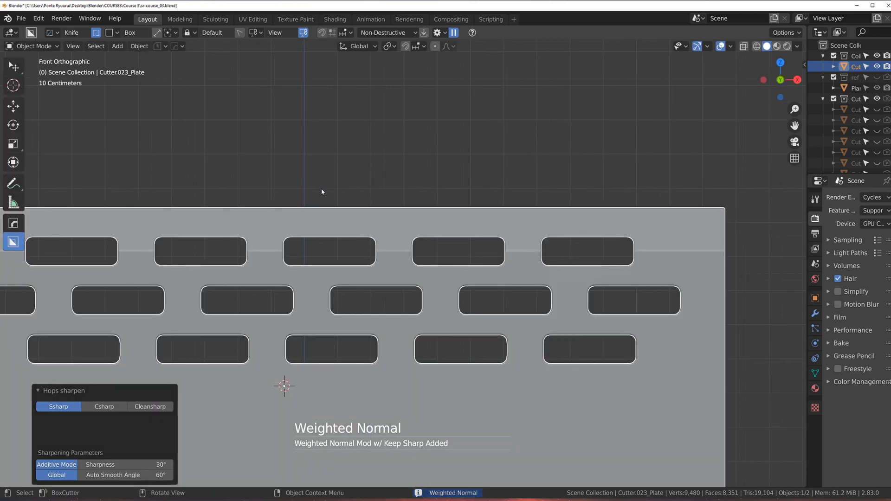
# Examine the plate's mesh in Edit Mode around the slot corners for bevel overlaps and shading artefacts
pyautogui.scroll(1, 413, 195)
pyautogui.keyDown('shift'); pyautogui.moveTo(413, 196); pyautogui.dragTo(441, 189, button='middle'); pyautogui.keyUp('shift')
pyautogui.scroll(-1, 441, 190)
pyautogui.press('Tab')
pyautogui.scroll(-4, 418, 232)
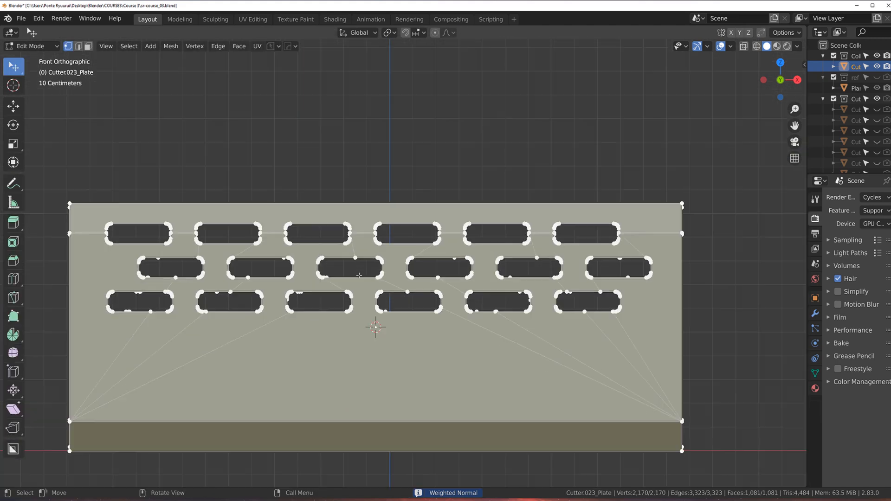
pyautogui.keyDown('shift'); pyautogui.moveTo(480, 301); pyautogui.dragTo(537, 294, button='middle'); pyautogui.keyUp('shift')
pyautogui.scroll(2, 321, 345)
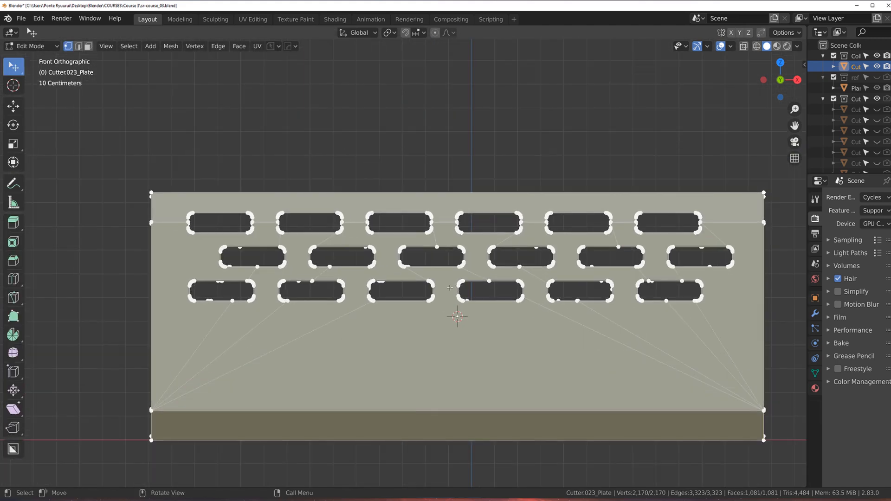
pyautogui.scroll(10, 661, 349)
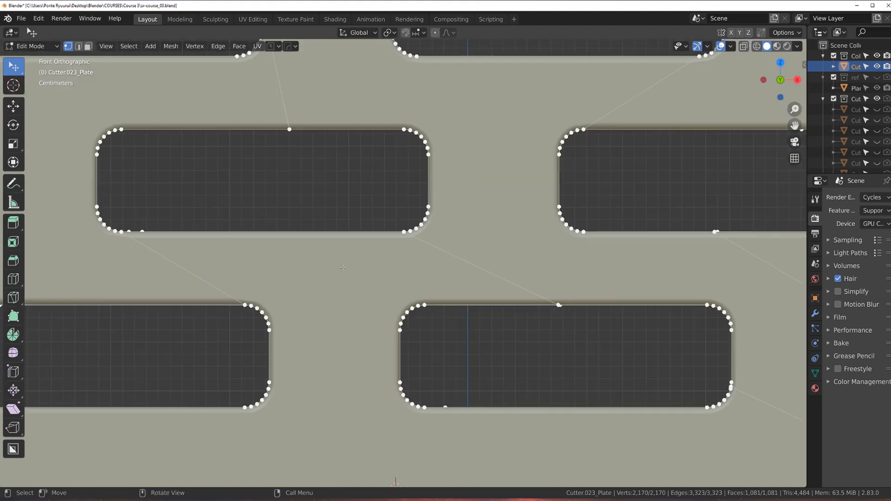
pyautogui.scroll(8, 385, 250)
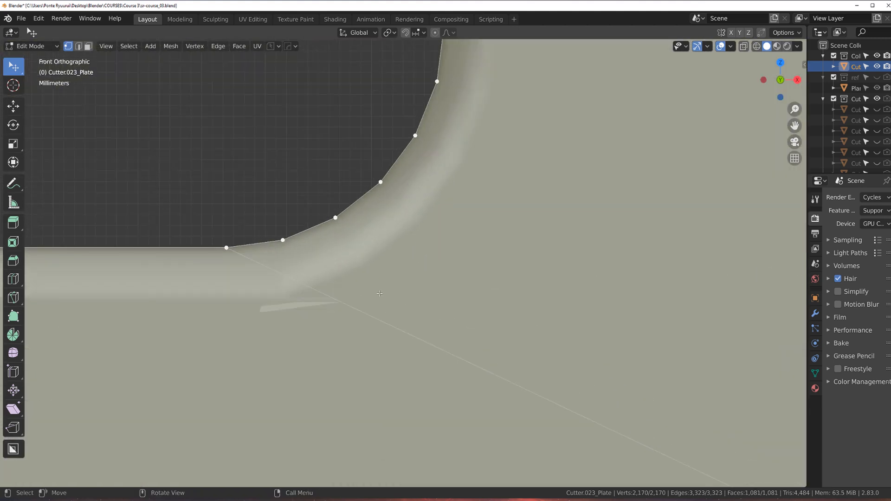
pyautogui.scroll(3, 550, 270)
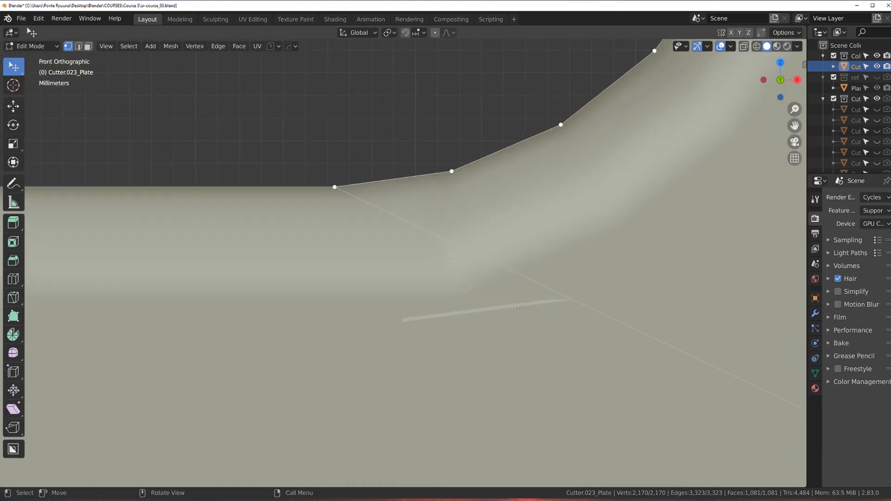
pyautogui.scroll(-4, 519, 309)
# Apply the Bevel modifier on the plate through the HOps Helper
pyautogui.press('Tab')
pyautogui.press('q')
pyautogui.hotkey('ctrl', '`')
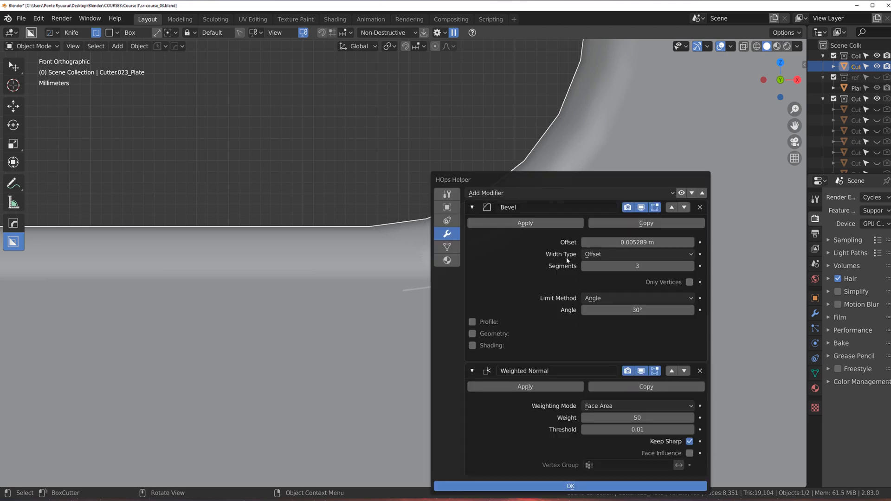
pyautogui.click(511, 223)
pyautogui.click(511, 223)
# Examine the overlapping bevel geometry at the slot corner in Edit Mode, test a vertex slide there, and return to Object Mode
pyautogui.press('Tab')
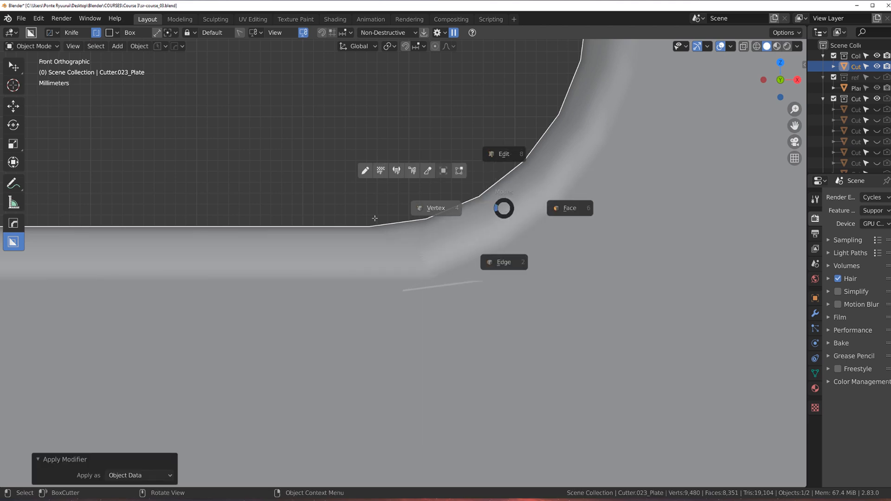
pyautogui.click(375, 218)
pyautogui.scroll(3, 432, 250)
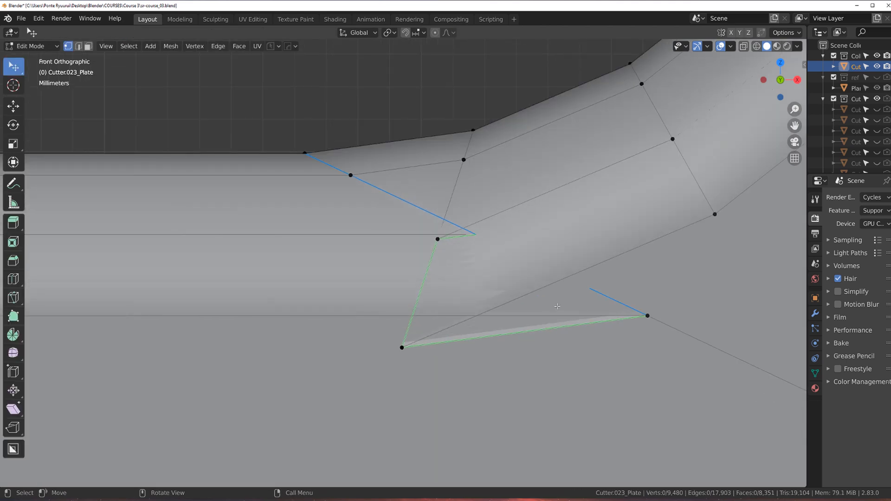
pyautogui.scroll(-3, 511, 302)
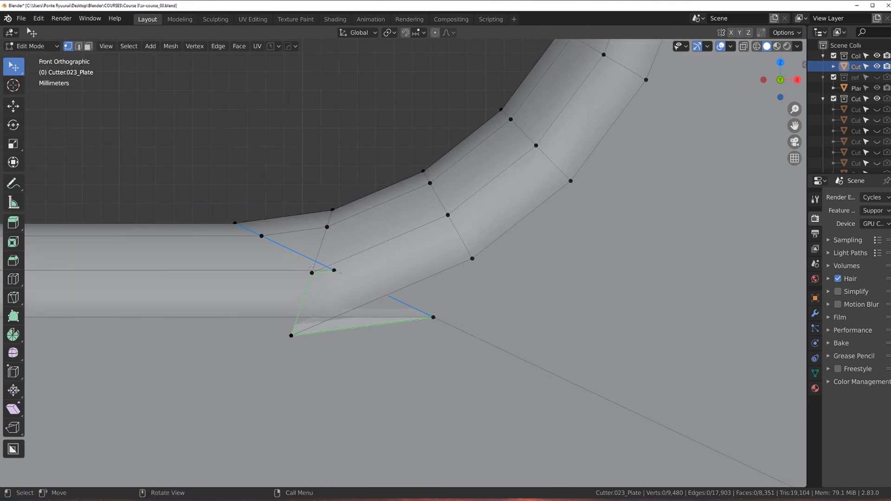
pyautogui.hotkey('shift', 'v')
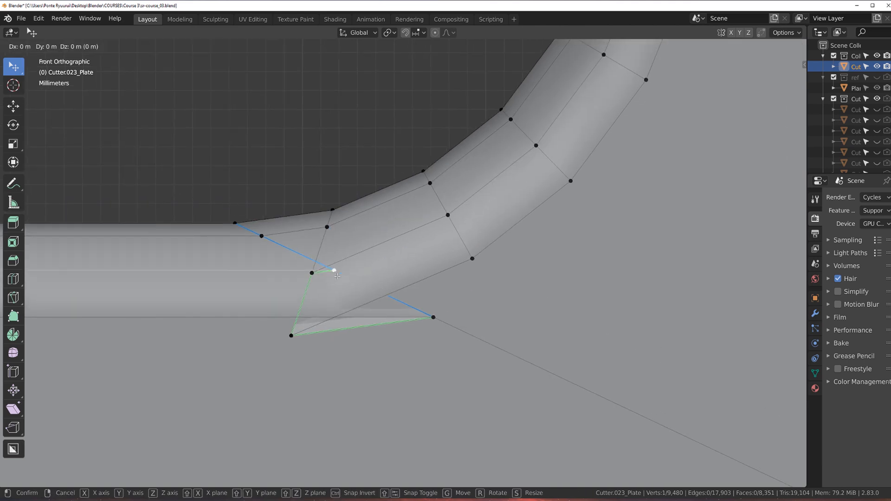
pyautogui.rightClick(225, 287)
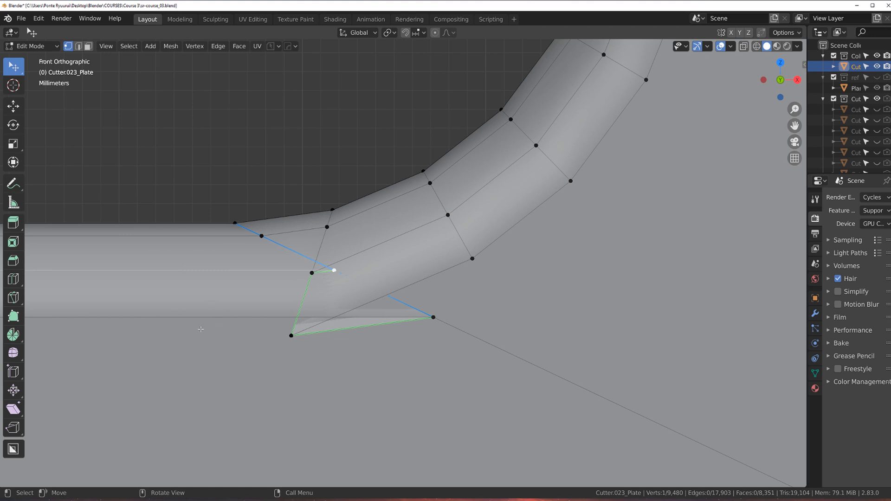
pyautogui.press('Tab')
pyautogui.scroll(-2, 440, 260)
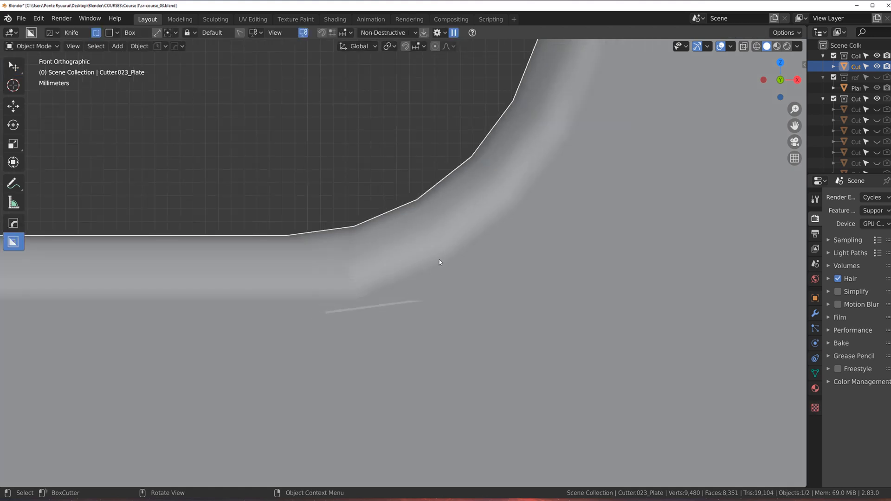
# Undo the bevel's application and examine the plate's underlying topology across all slot rows in Edit Mode
pyautogui.press('Tab')
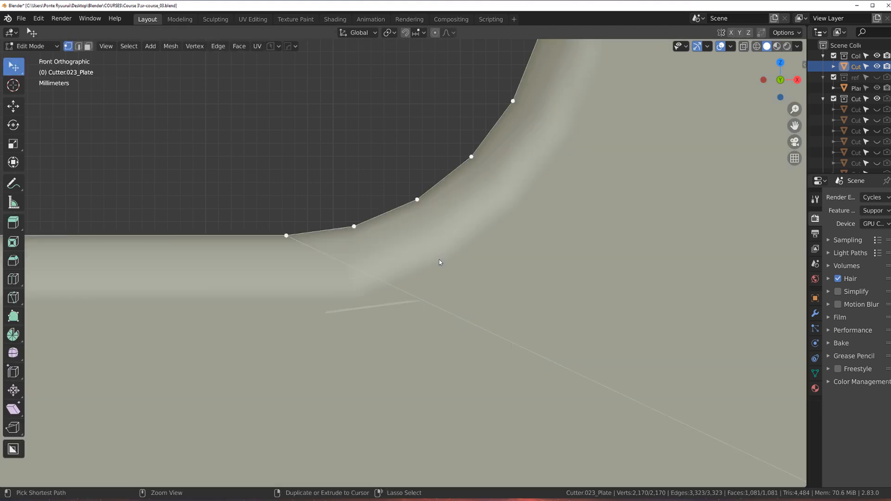
pyautogui.scroll(-8, 439, 260)
pyautogui.scroll(-10, 510, 267)
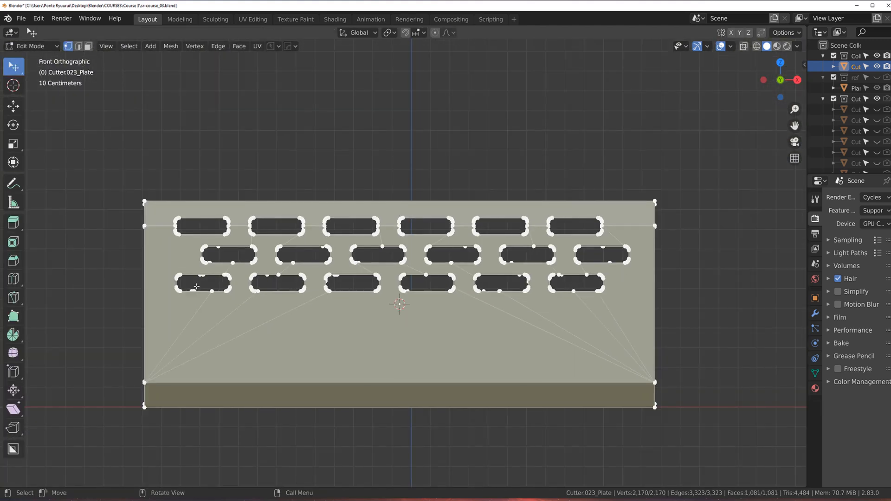
pyautogui.scroll(3, 431, 237)
pyautogui.press('Tab')
pyautogui.click(430, 175)
pyautogui.scroll(-3, 400, 244)
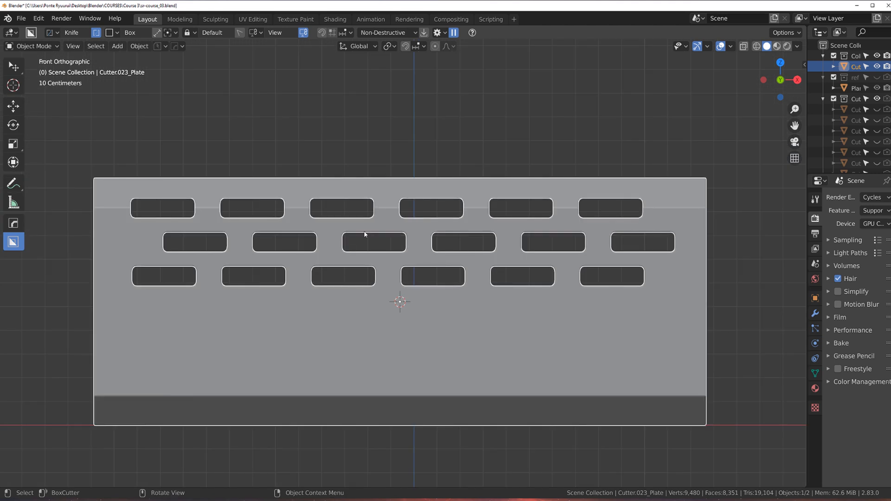
pyautogui.press('Tab')
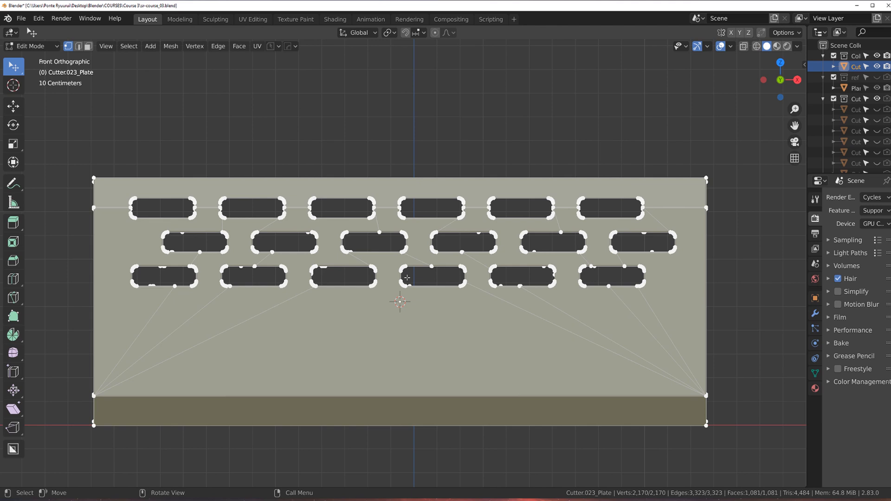
# Knife two BoxCutter boxes across the plate so their lower edges cut through the lower and middle slot rows, and open the mesh for editing
pyautogui.press('Tab')
pyautogui.moveTo(70, 146)
pyautogui.mouseDown()
pyautogui.moveTo(329, 234)
pyautogui.moveTo(750, 292)
pyautogui.moveTo(743, 275)
pyautogui.mouseUp()
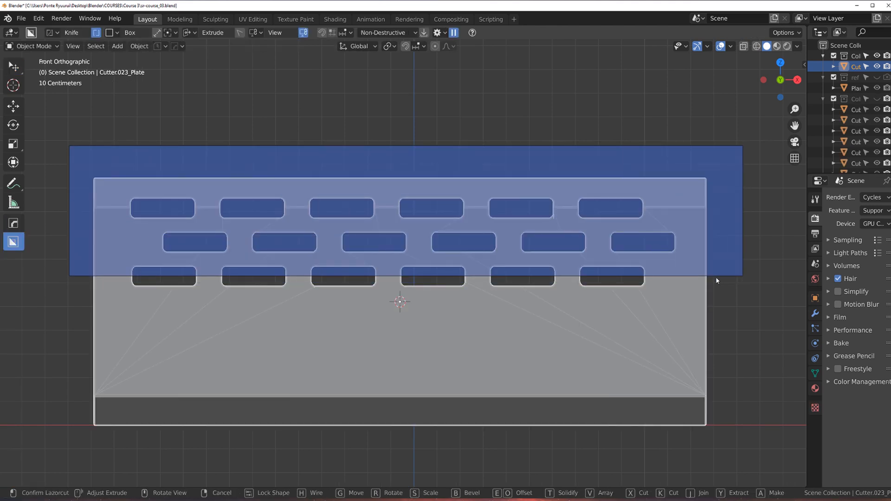
pyautogui.moveTo(82, 142); pyautogui.dragTo(731, 240)
pyautogui.press('Tab')
pyautogui.click(311, 263)
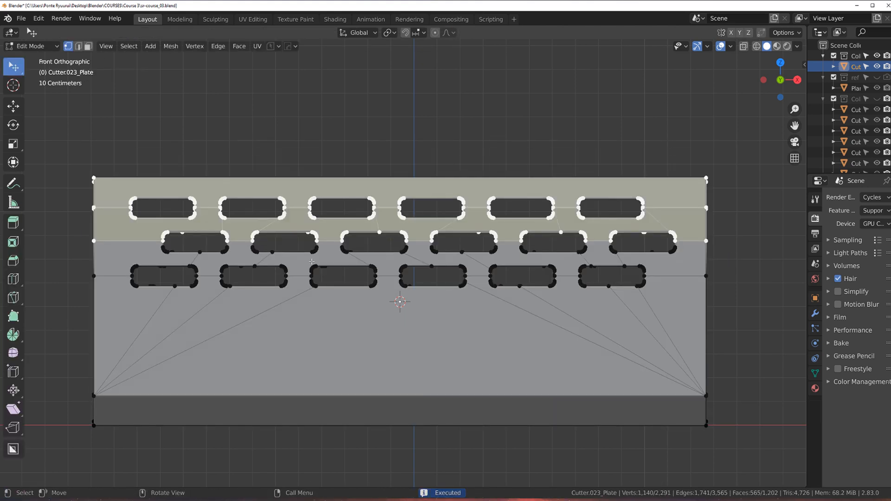
pyautogui.press('k')
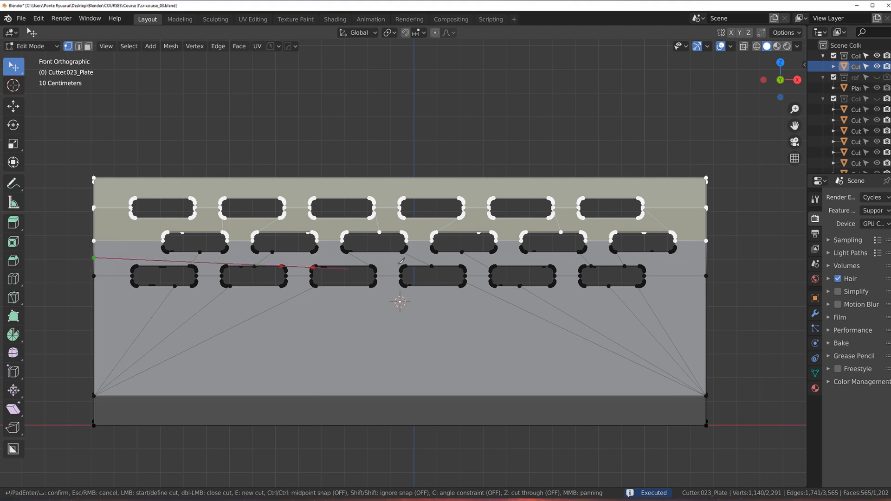
pyautogui.press('c')
pyautogui.click(734, 258)
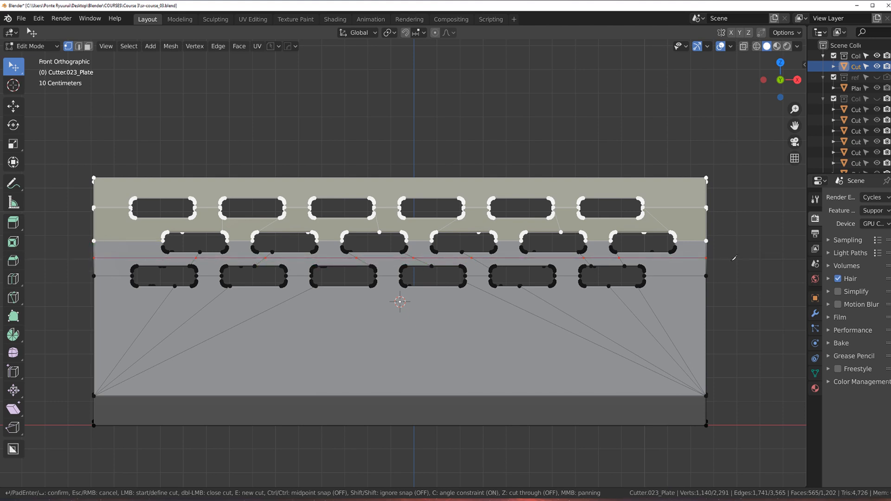
pyautogui.press('Escape')
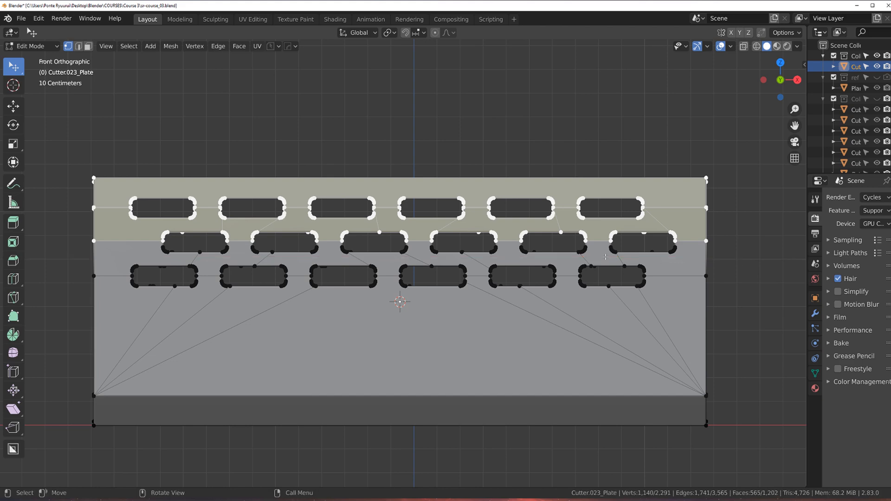
# Switch the plate's mesh to edge selection and cycle through the selection tools
pyautogui.scroll(3, 387, 242)
pyautogui.scroll(-4, 380, 306)
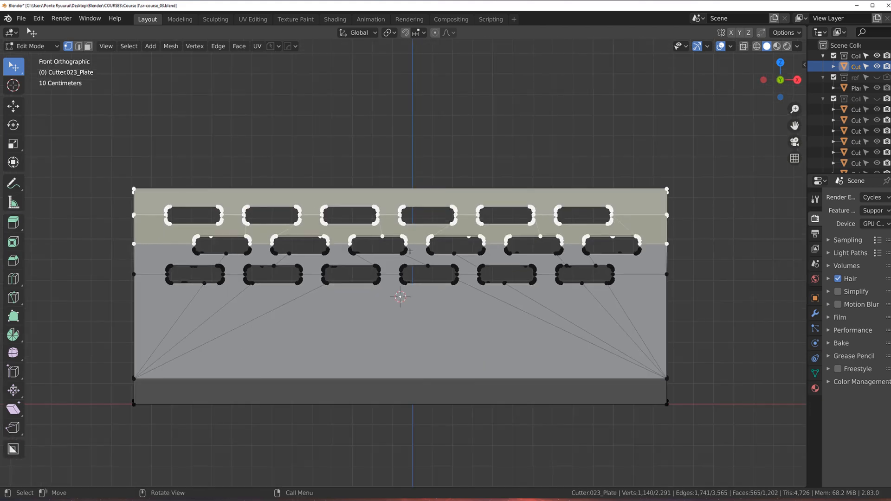
pyautogui.scroll(3, 368, 328)
pyautogui.press('2')
pyautogui.scroll(-3, 427, 292)
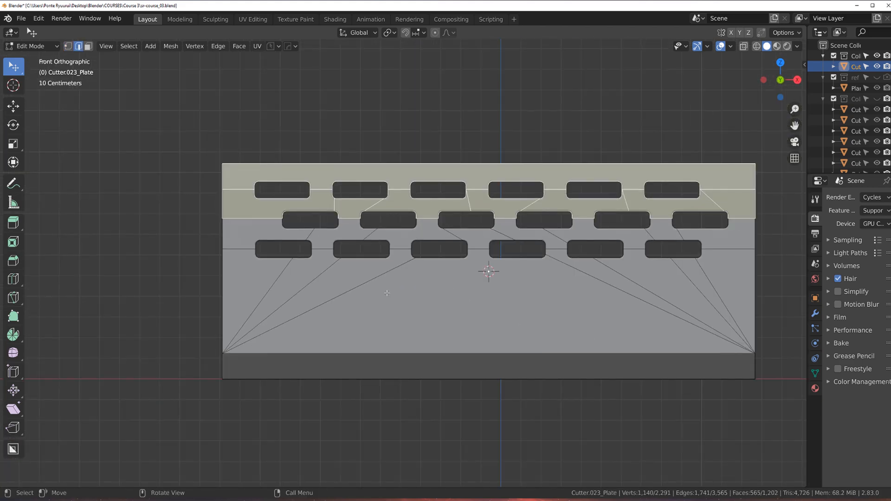
pyautogui.press('w')
pyautogui.press('w')
pyautogui.press('w')
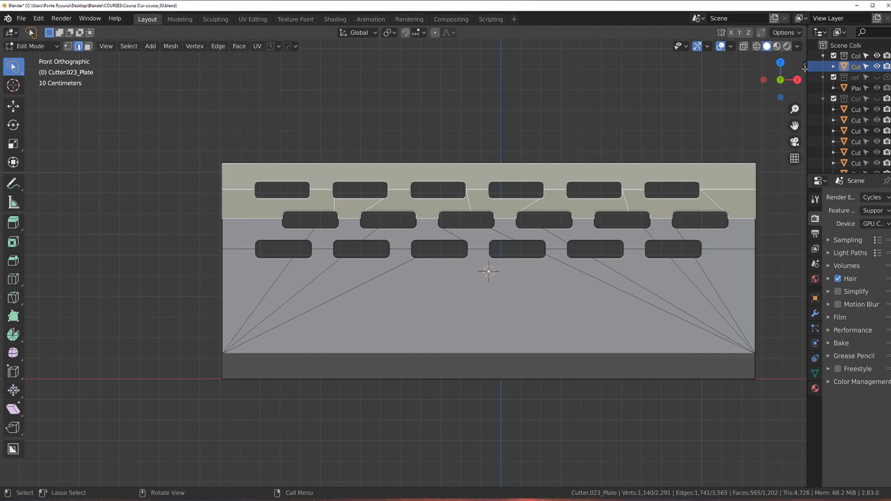
# Turn on the Screencast Keys display in the 3D viewport
pyautogui.click(804, 63)
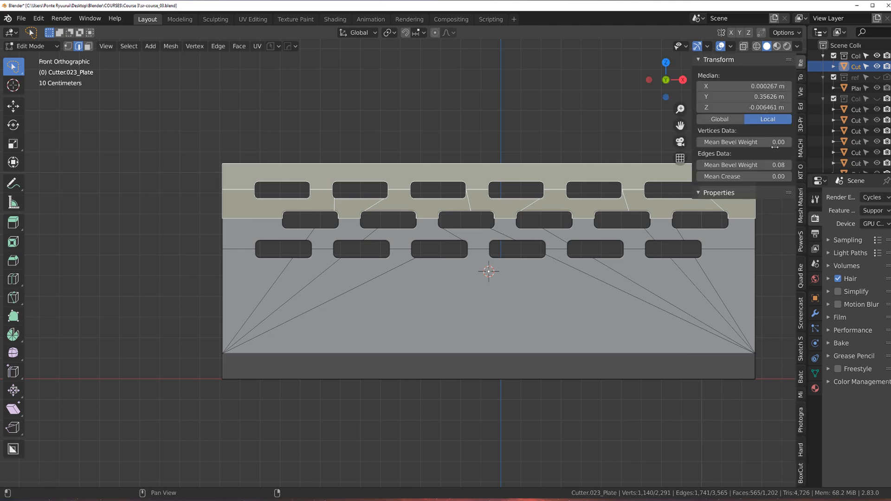
pyautogui.moveTo(794, 309); pyautogui.dragTo(792, 309)
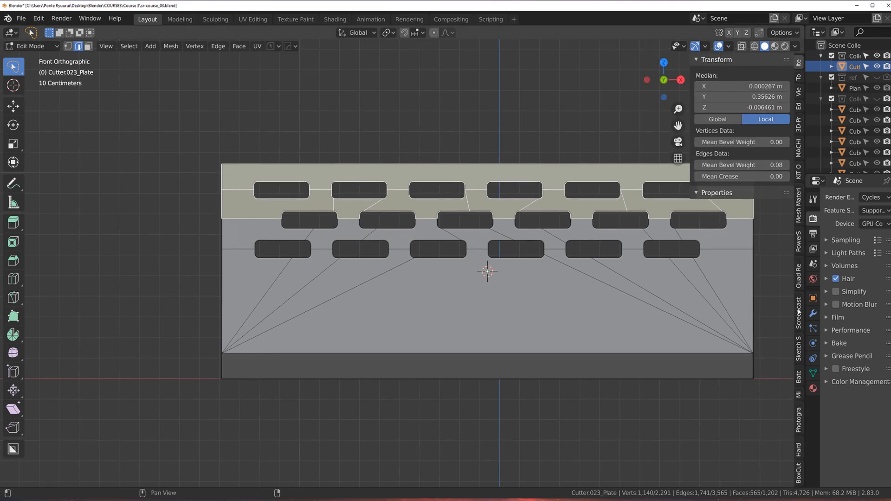
pyautogui.click(799, 313)
pyautogui.keyDown('shift'); pyautogui.moveTo(563, 214); pyautogui.dragTo(473, 240, button='middle'); pyautogui.keyUp('shift')
pyautogui.keyDown('shift'); pyautogui.moveTo(296, 281); pyautogui.dragTo(380, 246, button='middle'); pyautogui.keyUp('shift')
# Circle-select the diagonal edges below the lower slot row and the two between the middle and lower rows near the plate's right end
pyautogui.press('w')
pyautogui.press('w')
pyautogui.press('w')
pyautogui.press('w')
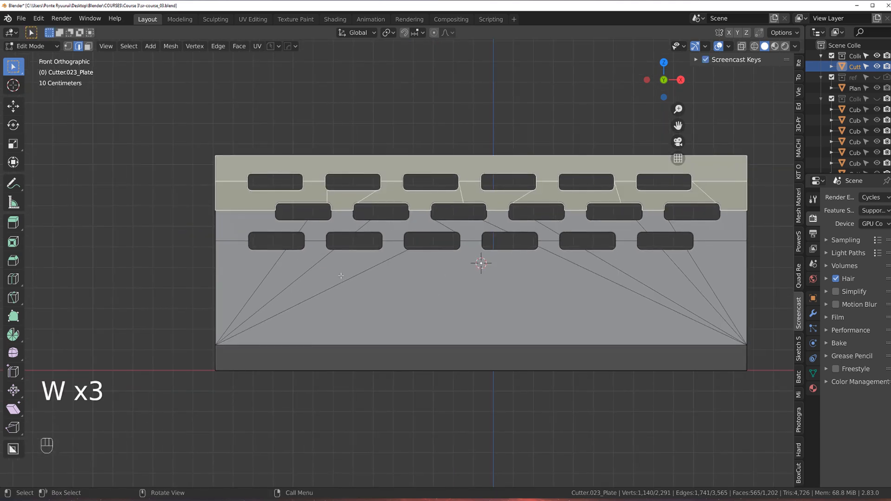
pyautogui.scroll(2, 263, 298)
pyautogui.keyDown('shift'); pyautogui.moveTo(604, 265); pyautogui.dragTo(306, 274, button='middle'); pyautogui.keyUp('shift')
pyautogui.keyDown('shift'); pyautogui.moveTo(418, 331); pyautogui.dragTo(552, 289); pyautogui.keyUp('shift')
pyautogui.keyDown('shift'); pyautogui.moveTo(450, 237); pyautogui.dragTo(552, 289, button='middle'); pyautogui.keyUp('shift')
pyautogui.scroll(3, 587, 263)
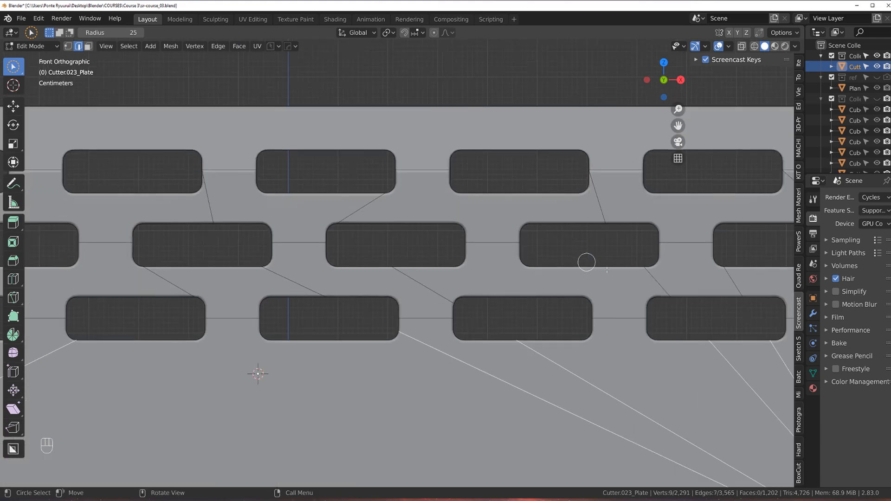
pyautogui.scroll(3, 715, 289)
pyautogui.keyDown('shift'); pyautogui.moveTo(710, 290); pyautogui.dragTo(243, 273, button='middle'); pyautogui.keyUp('shift')
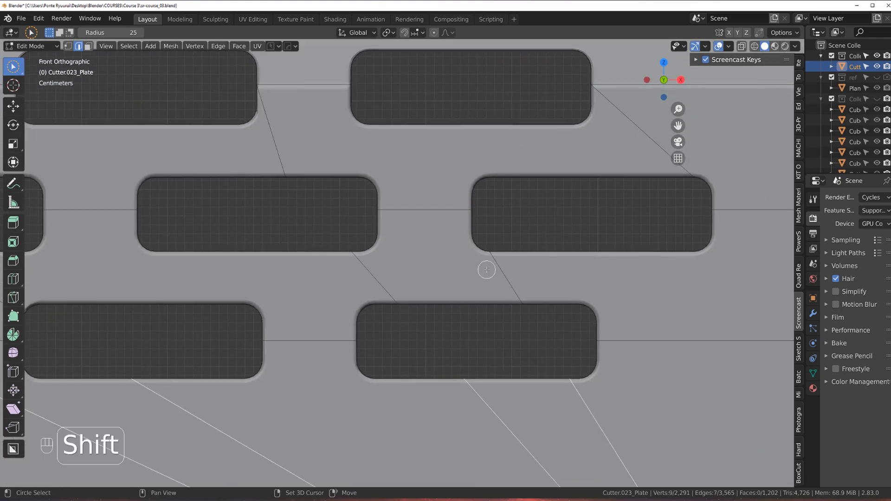
pyautogui.keyDown('shift'); pyautogui.moveTo(487, 269); pyautogui.dragTo(376, 275); pyautogui.keyUp('shift')
# Add the other diagonal edges linking the upper, middle and lower slot rows to the selection one by one
pyautogui.press('w')
pyautogui.press('w')
pyautogui.press('w')
pyautogui.keyDown('shift'); pyautogui.moveTo(369, 315); pyautogui.dragTo(436, 300, button='middle'); pyautogui.keyUp('shift')
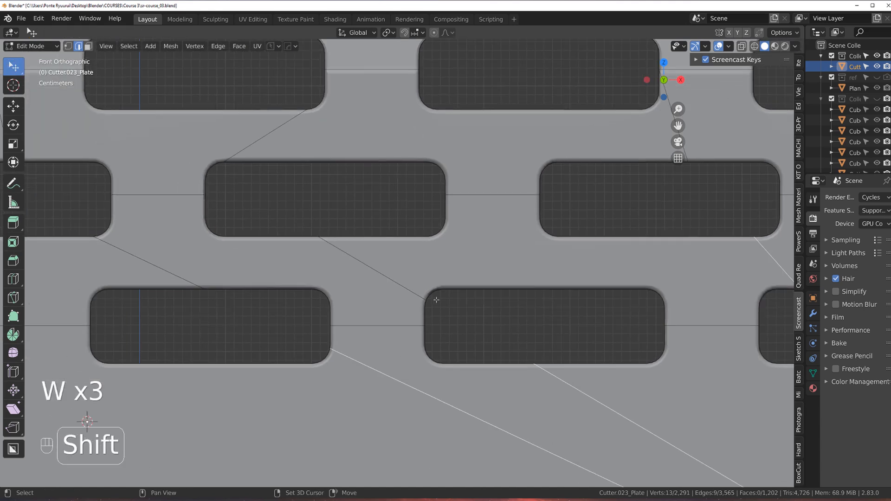
pyautogui.keyDown('shift'); pyautogui.click(434, 300); pyautogui.keyUp('shift')
pyautogui.keyDown('shift'); pyautogui.moveTo(140, 291); pyautogui.dragTo(419, 298, button='middle'); pyautogui.keyUp('shift')
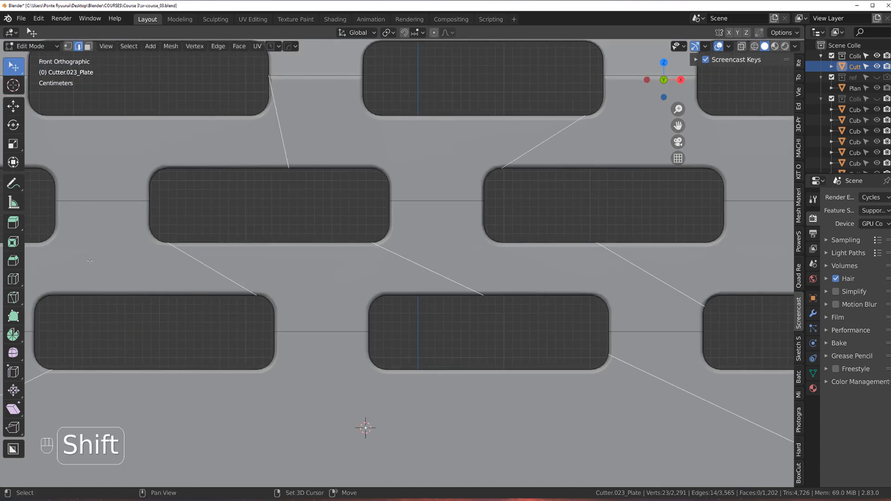
pyautogui.keyDown('shift'); pyautogui.moveTo(281, 273); pyautogui.dragTo(386, 312, button='middle'); pyautogui.keyUp('shift')
pyautogui.keyDown('shift'); pyautogui.moveTo(188, 226); pyautogui.dragTo(390, 308, button='middle'); pyautogui.keyUp('shift')
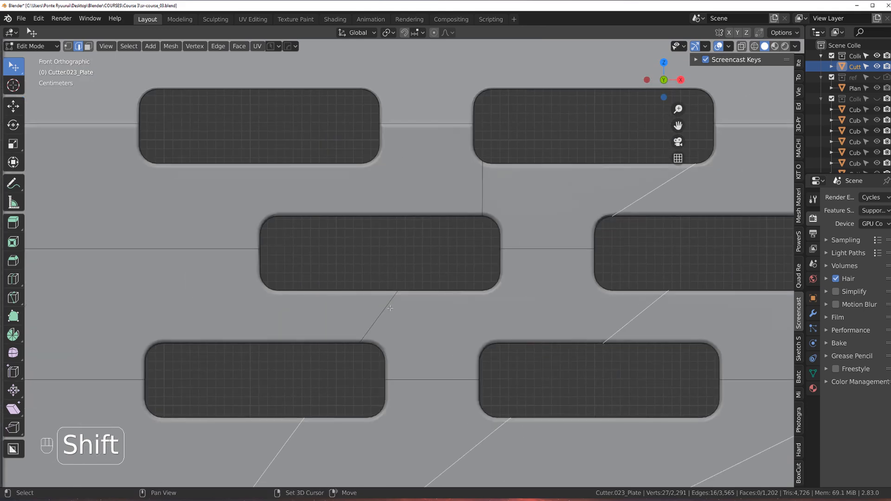
pyautogui.keyDown('shift'); pyautogui.moveTo(449, 193); pyautogui.dragTo(473, 152, button='middle'); pyautogui.keyUp('shift')
pyautogui.keyDown('shift'); pyautogui.moveTo(648, 234); pyautogui.dragTo(619, 243, button='middle'); pyautogui.keyUp('shift')
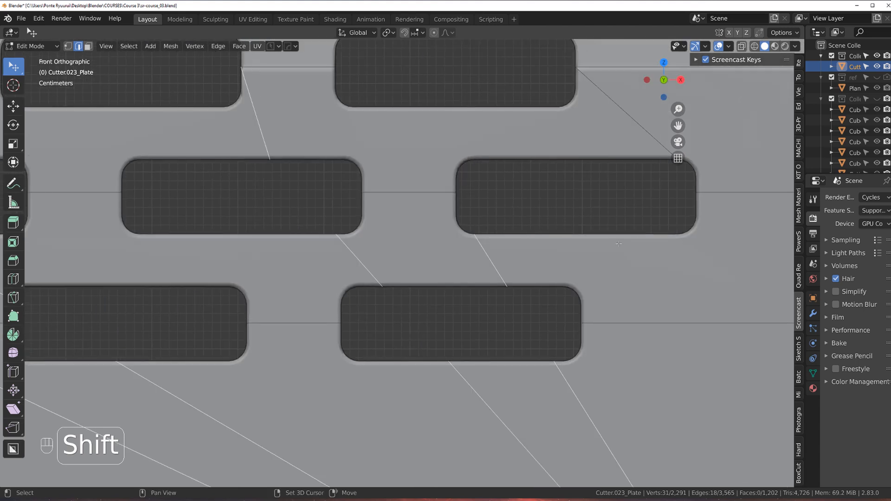
# Include the diagonal edge at the upper right slot, dissolve all selected edges, and dissolve the vertical edge between the two upper rows
pyautogui.keyDown('shift'); pyautogui.click(627, 123); pyautogui.keyUp('shift')
pyautogui.press('x')
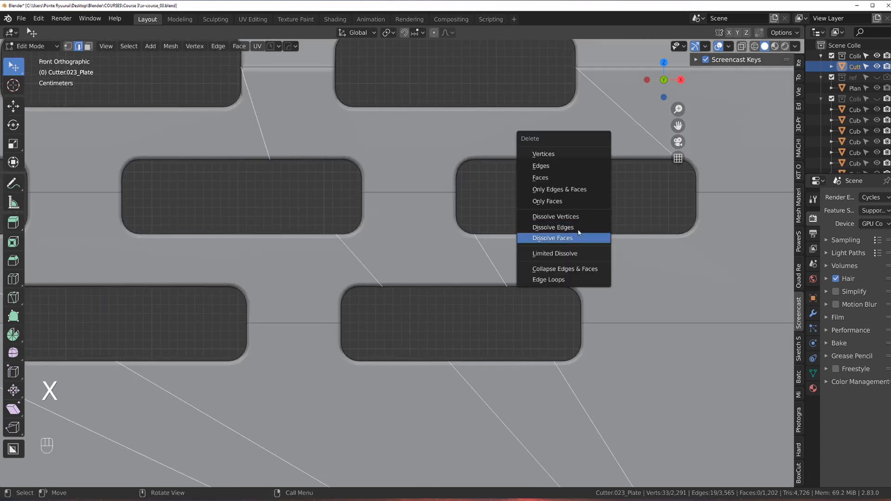
pyautogui.click(576, 228)
pyautogui.scroll(-9, 562, 230)
pyautogui.keyDown('shift'); pyautogui.moveTo(275, 288); pyautogui.dragTo(517, 313, button='middle'); pyautogui.keyUp('shift')
pyautogui.scroll(2, 517, 312)
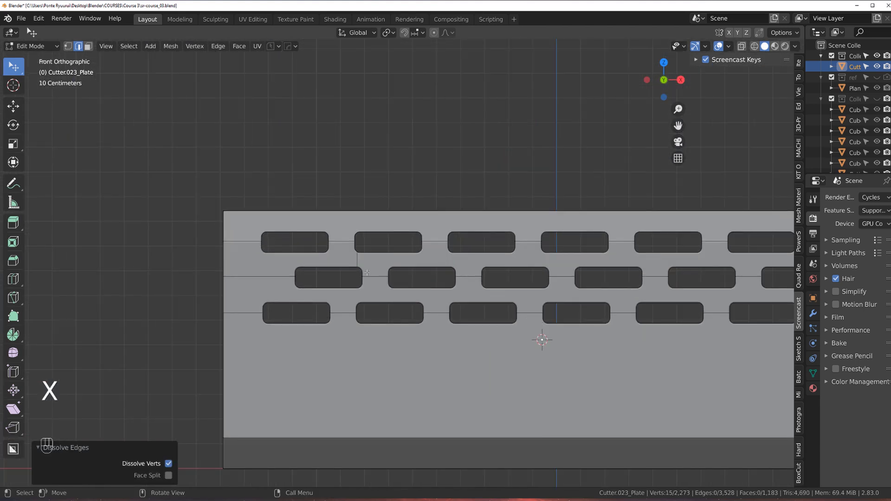
pyautogui.press('x')
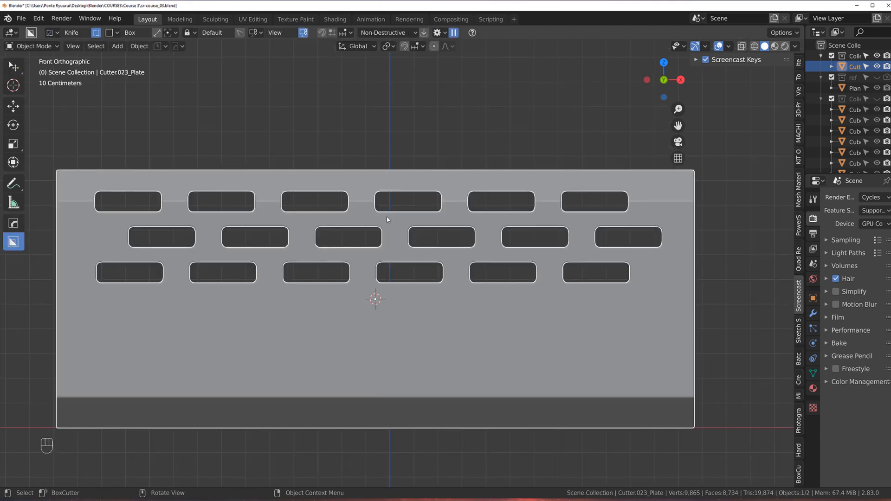
# Examine the plate's end and far-side faces in Edit Mode for diagonal edges running from the slots
pyautogui.moveTo(335, 236); pyautogui.dragTo(358, 237, button='middle')
pyautogui.moveTo(410, 239); pyautogui.dragTo(397, 238, button='middle')
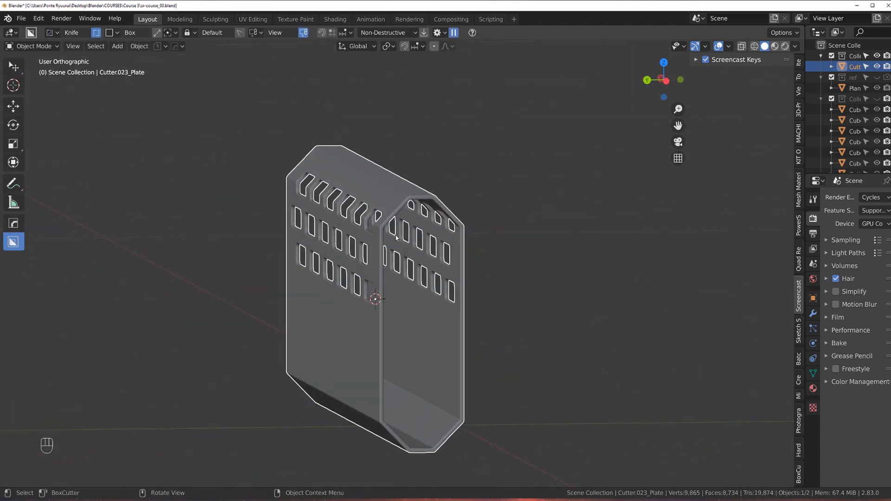
pyautogui.press('Tab')
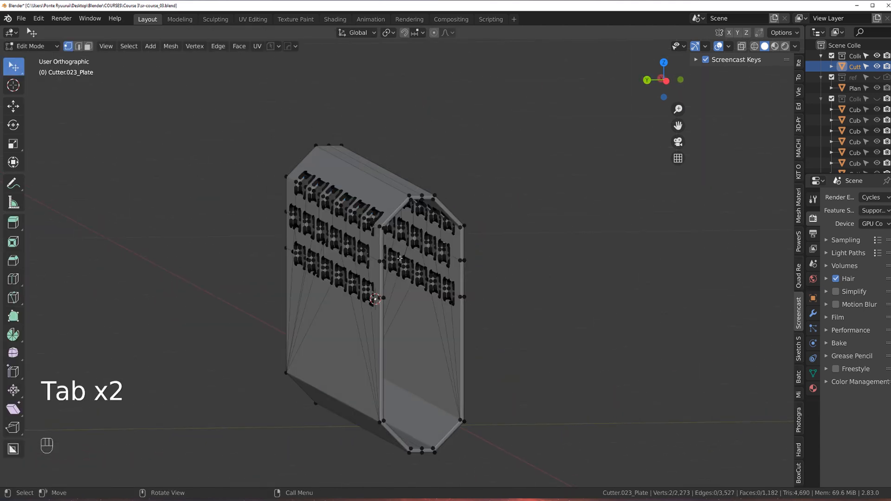
pyautogui.moveTo(450, 262); pyautogui.dragTo(335, 262, button='middle')
pyautogui.scroll(3, 436, 257)
pyautogui.scroll(3, 388, 420)
pyautogui.scroll(-5, 413, 312)
pyautogui.press('KP_5')
pyautogui.scroll(-2, 324, 264)
# From an orthographic side view with see-through selection on, box-select the faces of the plate's +Y half and hide them
pyautogui.press('`')
pyautogui.press('`')
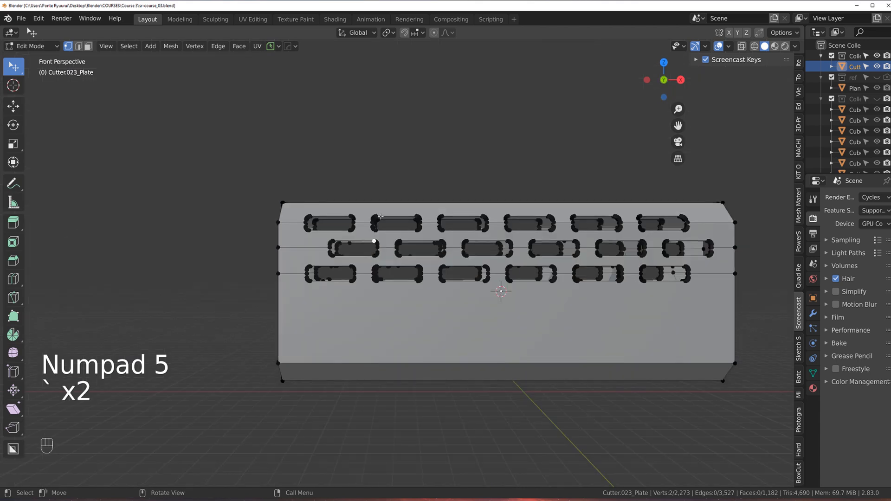
pyautogui.press('`')
pyautogui.press('KP_5')
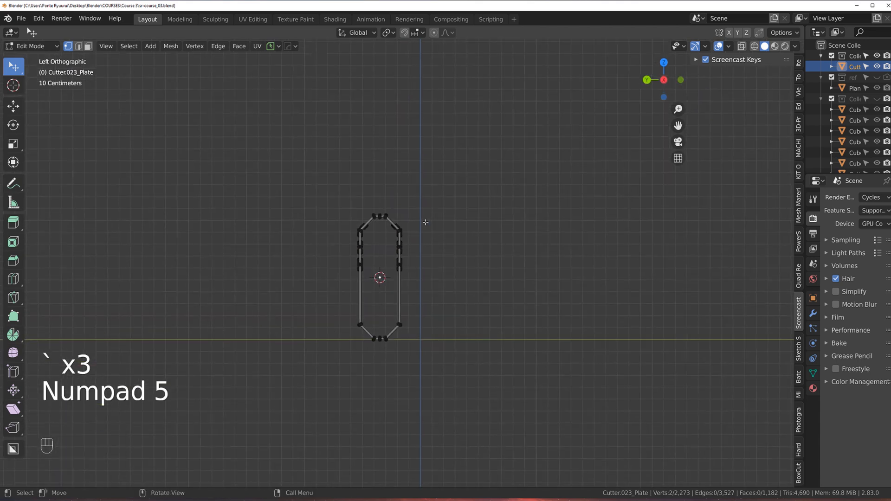
pyautogui.press('Tab')
pyautogui.click(530, 274)
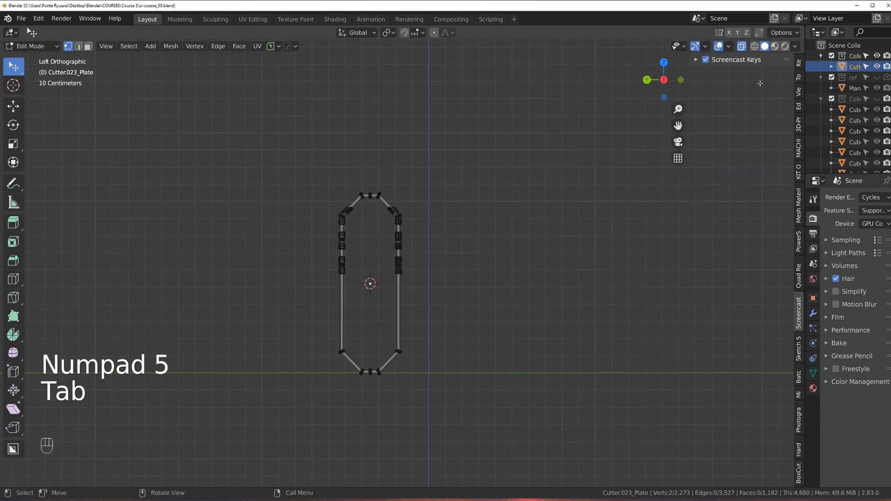
pyautogui.press('Tab')
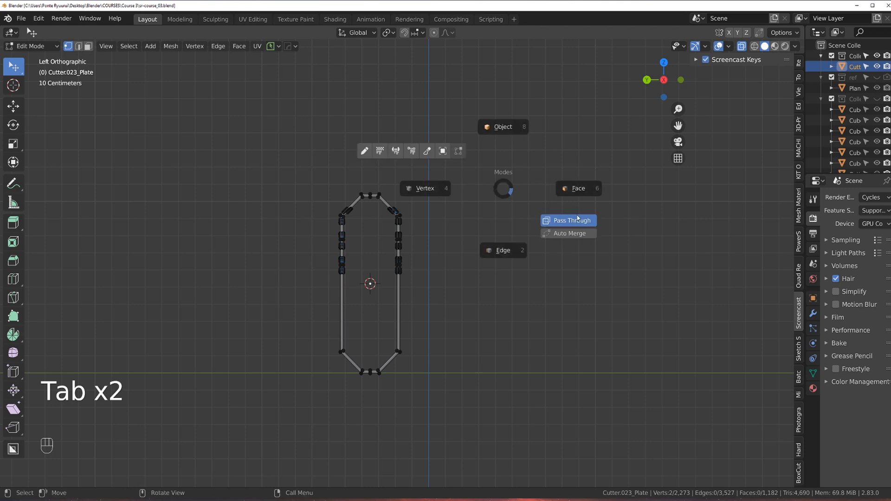
pyautogui.click(732, 87)
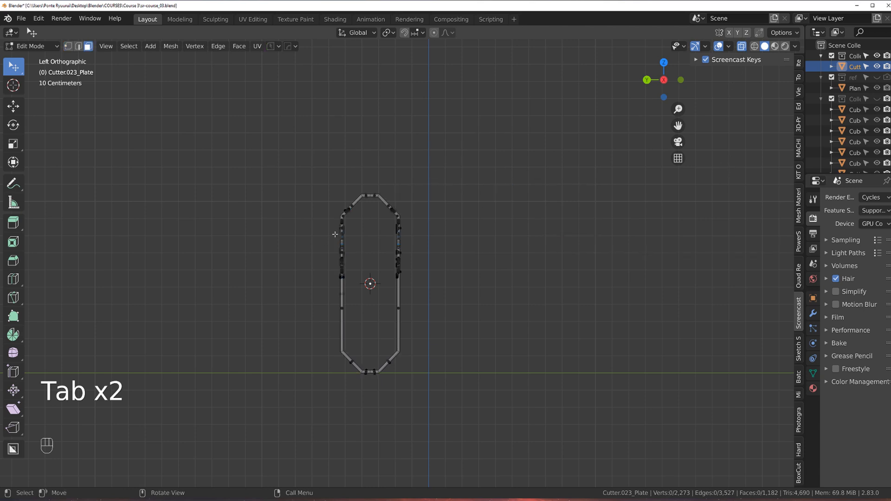
pyautogui.press('b')
pyautogui.moveTo(271, 149); pyautogui.dragTo(368, 409)
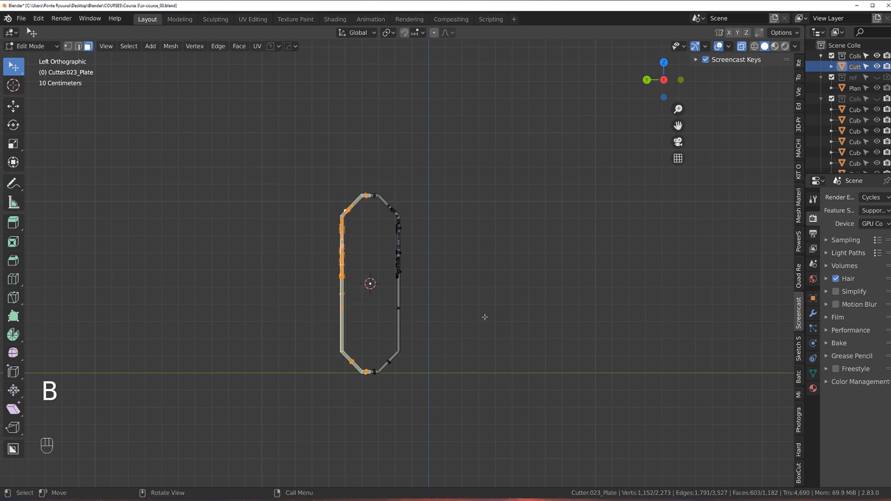
pyautogui.press('h')
# In edge select mode, select the three diagonals running from the lower slot row to the near lower corner inside the remaining half
pyautogui.moveTo(485, 317); pyautogui.dragTo(412, 294, button='middle')
pyautogui.scroll(3, 390, 279)
pyautogui.press('Tab')
pyautogui.scroll(3, 412, 295)
pyautogui.scroll(-5, 420, 297)
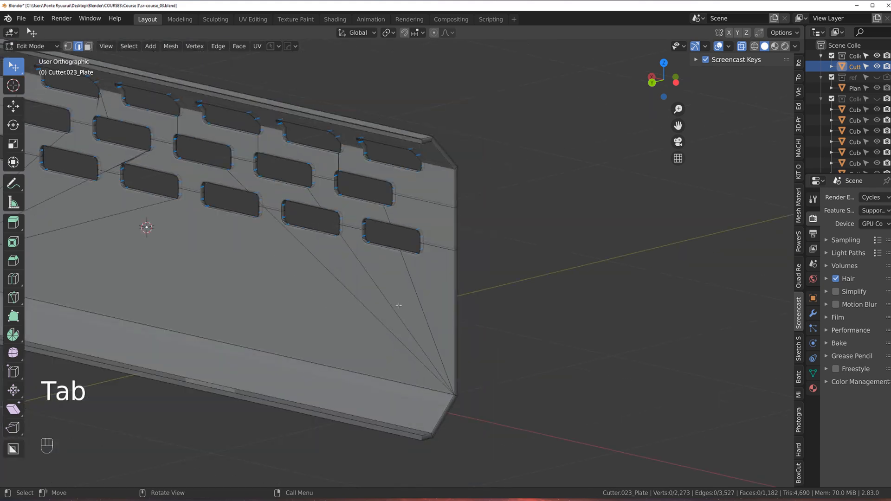
pyautogui.press('KP_5')
pyautogui.click(417, 298)
pyautogui.keyDown('shift'); pyautogui.click(396, 299); pyautogui.keyUp('shift')
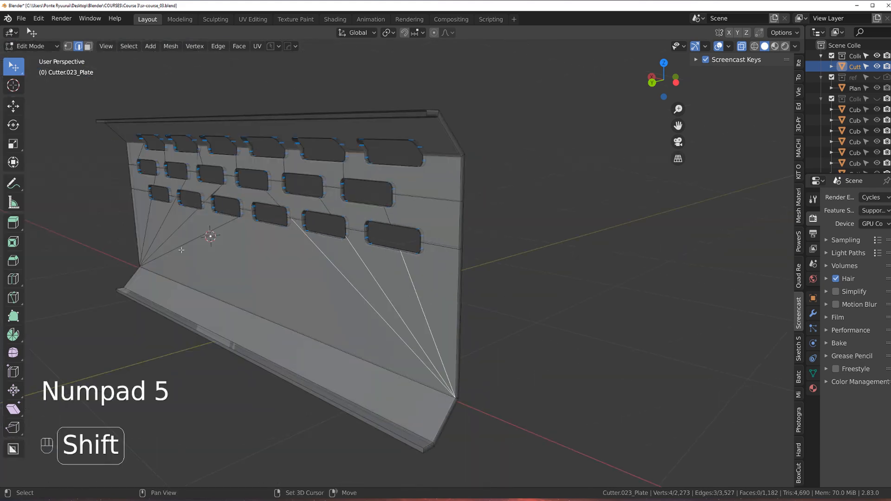
# Add the four diagonals fanning from the lower slot row to the opposite lower corner to the edge selection
pyautogui.keyDown('shift'); pyautogui.moveTo(182, 250); pyautogui.dragTo(410, 292, button='middle'); pyautogui.keyUp('shift')
pyautogui.scroll(3, 410, 292)
pyautogui.keyDown('shift'); pyautogui.click(408, 286); pyautogui.keyUp('shift')
pyautogui.keyDown('shift'); pyautogui.click(397, 268); pyautogui.keyUp('shift')
pyautogui.keyDown('shift'); pyautogui.click(360, 253); pyautogui.keyUp('shift')
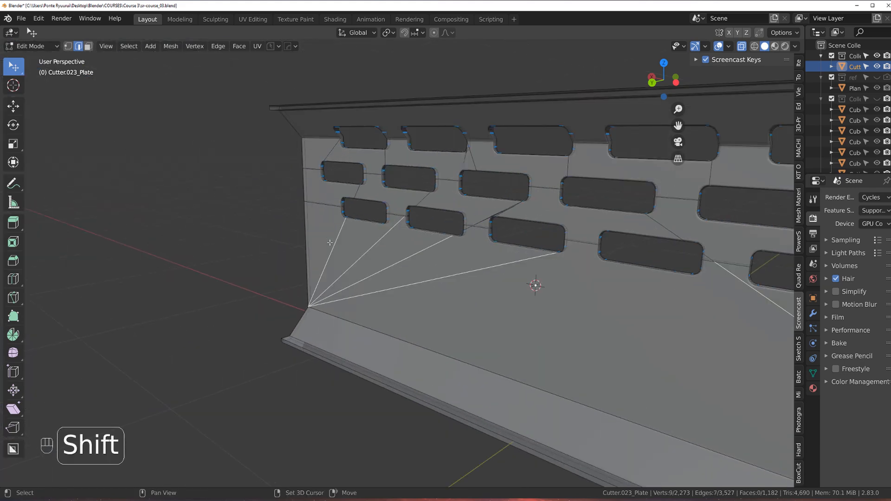
# Add the edges linking the slot rows near that end, including a diagonal above the third lower slot, to the selection
pyautogui.scroll(3, 330, 242)
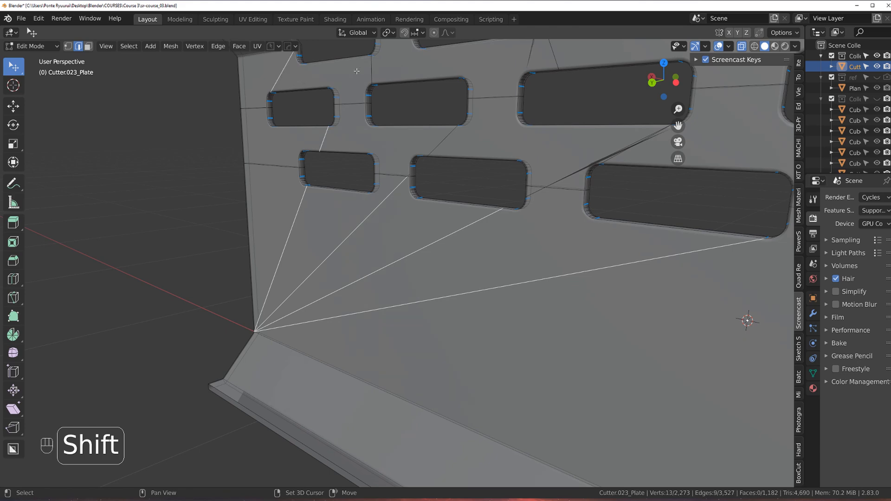
pyautogui.keyDown('shift'); pyautogui.moveTo(633, 159); pyautogui.dragTo(416, 221, button='middle'); pyautogui.keyUp('shift')
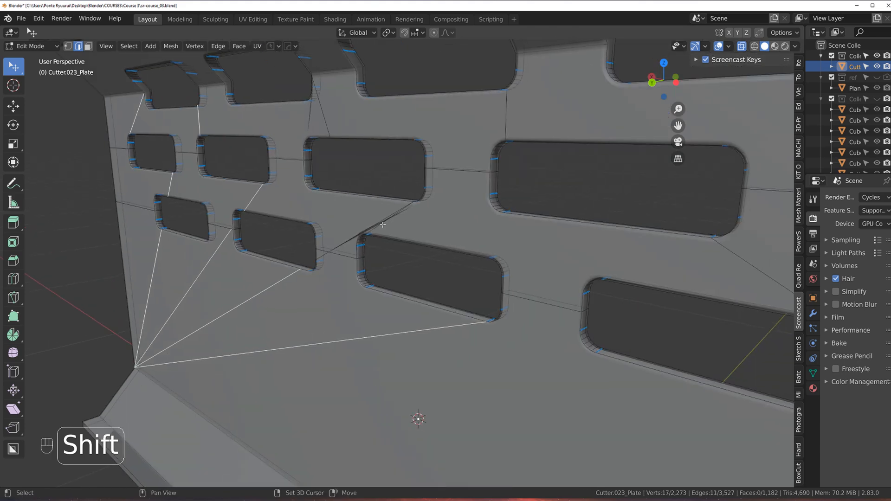
pyautogui.scroll(1, 416, 216)
pyautogui.keyDown('shift'); pyautogui.click(399, 200); pyautogui.keyUp('shift')
pyautogui.scroll(4, 380, 175)
pyautogui.moveTo(380, 175); pyautogui.dragTo(431, 159, button='middle')
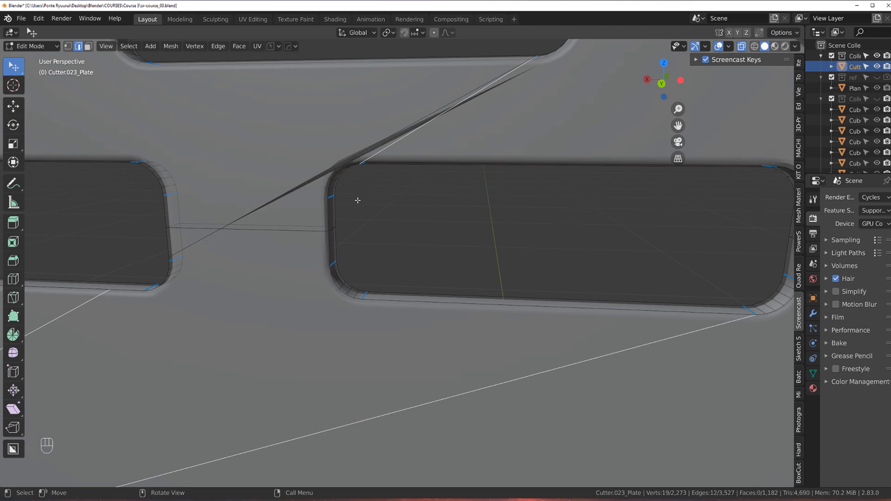
# Extend the selection with the diagonal above the third middle slot and the linking edges around the fourth middle slot
pyautogui.scroll(-3, 376, 198)
pyautogui.keyDown('shift'); pyautogui.moveTo(370, 143); pyautogui.dragTo(384, 218, button='middle'); pyautogui.keyUp('shift')
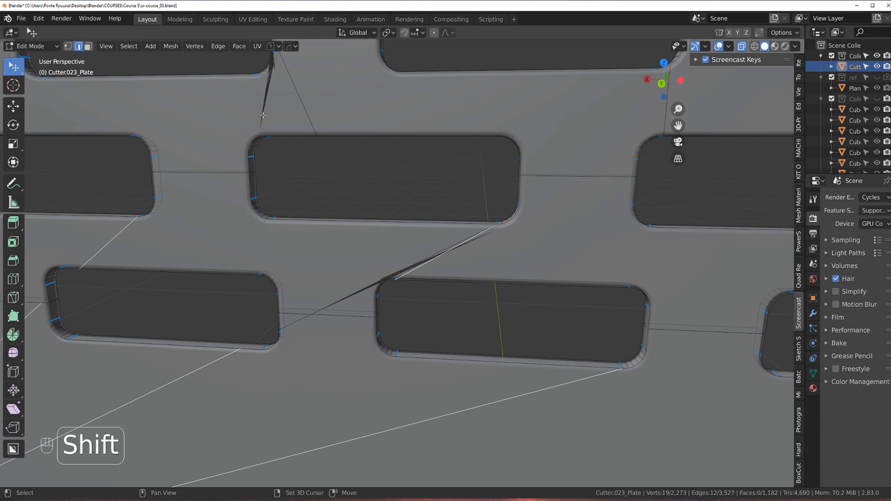
pyautogui.keyDown('shift'); pyautogui.moveTo(540, 216); pyautogui.dragTo(343, 251, button='middle'); pyautogui.keyUp('shift')
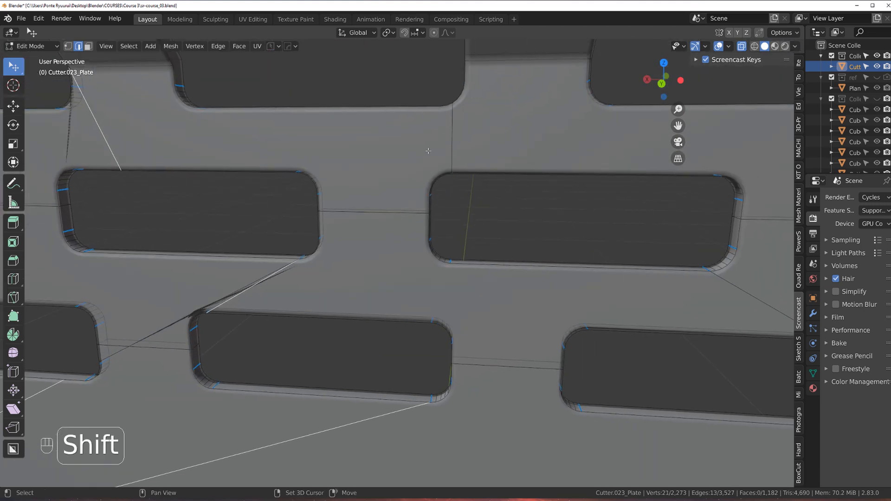
pyautogui.scroll(-1, 487, 186)
pyautogui.keyDown('shift'); pyautogui.moveTo(536, 211); pyautogui.dragTo(280, 199, button='middle'); pyautogui.keyUp('shift')
pyautogui.keyDown('shift'); pyautogui.click(429, 276); pyautogui.keyUp('shift')
# Add the remaining linking edges between the slot rows toward the other end and dissolve all selected edges
pyautogui.scroll(-3, 492, 285)
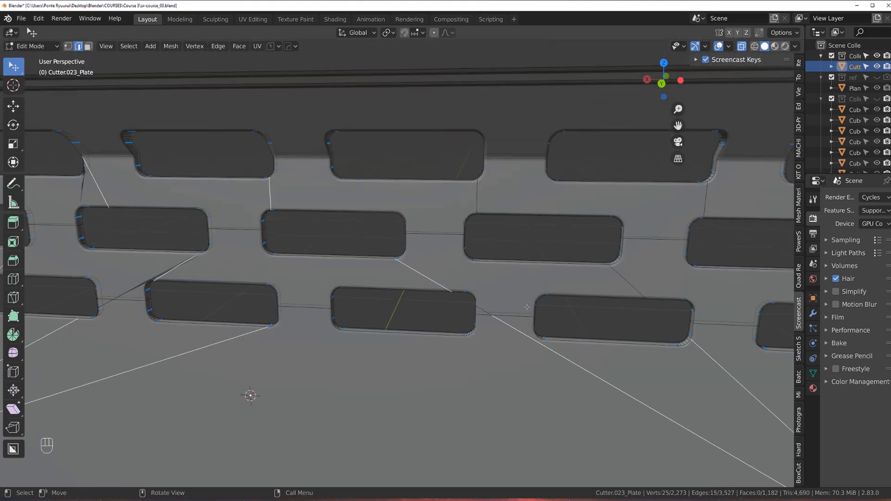
pyautogui.keyDown('shift'); pyautogui.moveTo(615, 277); pyautogui.dragTo(516, 274, button='middle'); pyautogui.keyUp('shift')
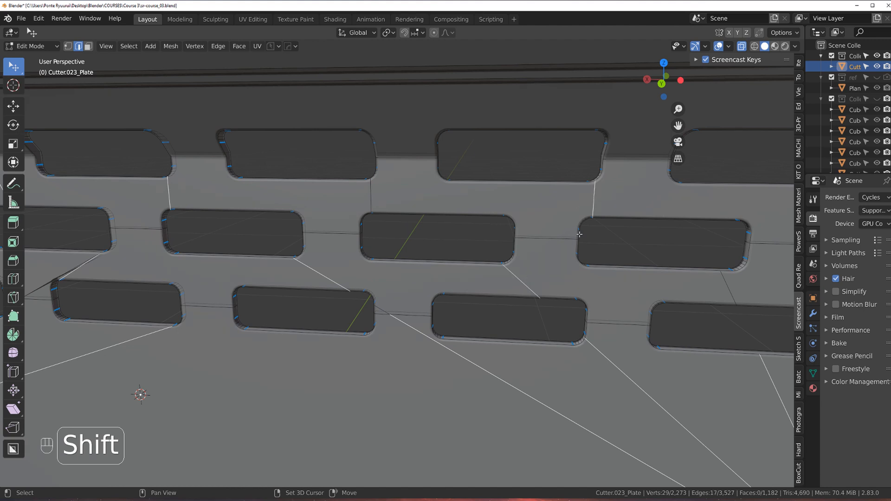
pyautogui.keyDown('shift'); pyautogui.moveTo(580, 235); pyautogui.dragTo(526, 272, button='middle'); pyautogui.keyUp('shift')
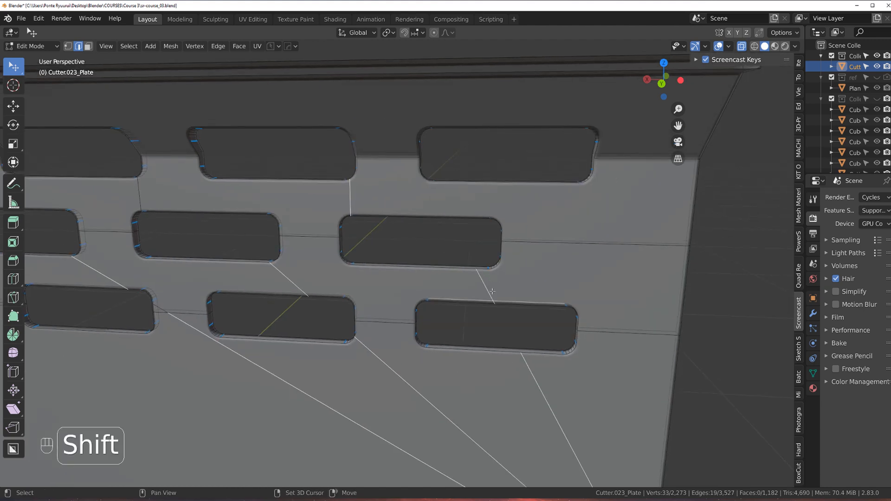
pyautogui.press('x')
pyautogui.click(439, 238)
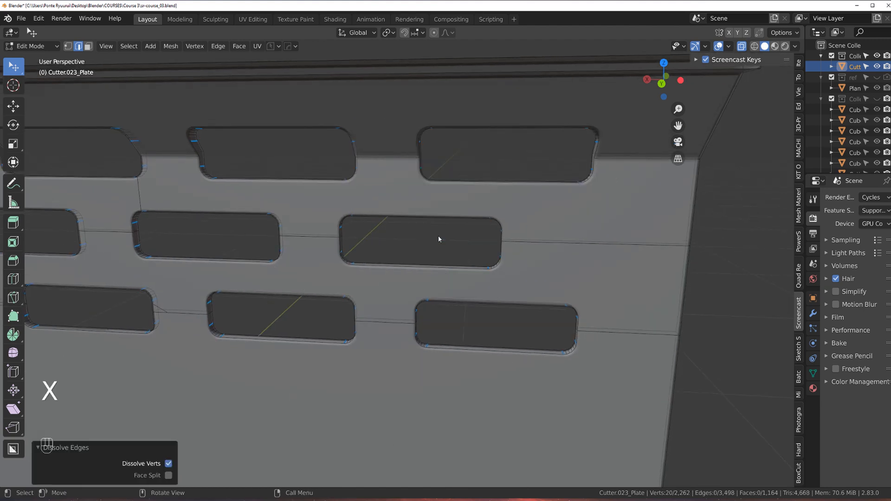
# Select the leftover diagonal segments between the third middle slot and the lower row and dissolve them
pyautogui.scroll(-3, 440, 241)
pyautogui.keyDown('shift'); pyautogui.moveTo(440, 241); pyautogui.dragTo(521, 272, button='middle'); pyautogui.keyUp('shift')
pyautogui.scroll(3, 517, 288)
pyautogui.click(375, 324)
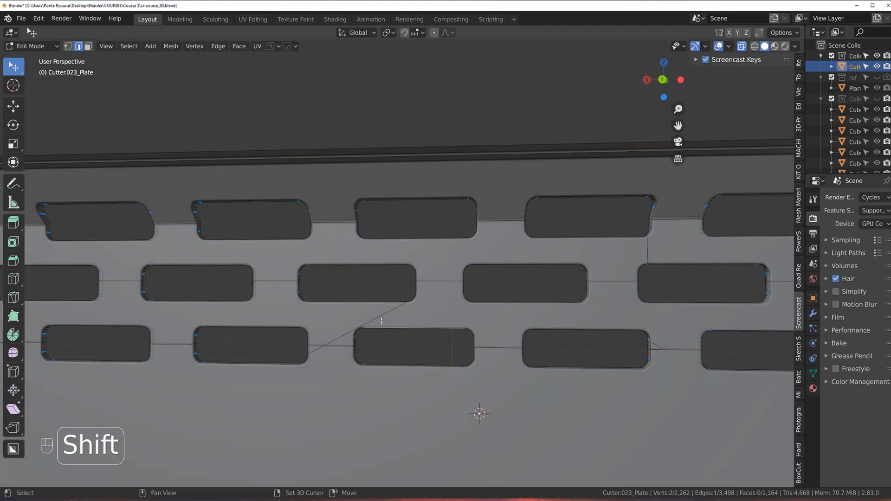
pyautogui.keyDown('shift'); pyautogui.click(336, 338); pyautogui.keyUp('shift')
pyautogui.keyDown('shift'); pyautogui.click(316, 356); pyautogui.keyUp('shift')
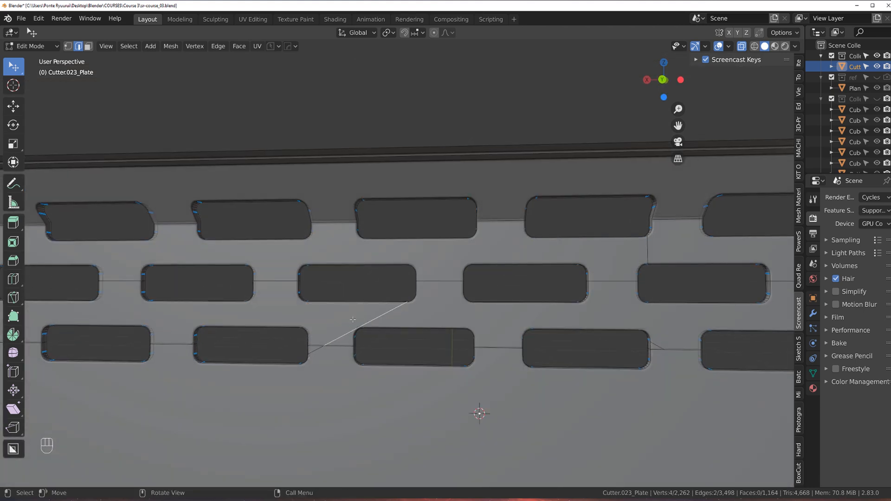
pyautogui.keyDown('shift'); pyautogui.click(320, 357); pyautogui.keyUp('shift')
pyautogui.press('x')
pyautogui.click(320, 356)
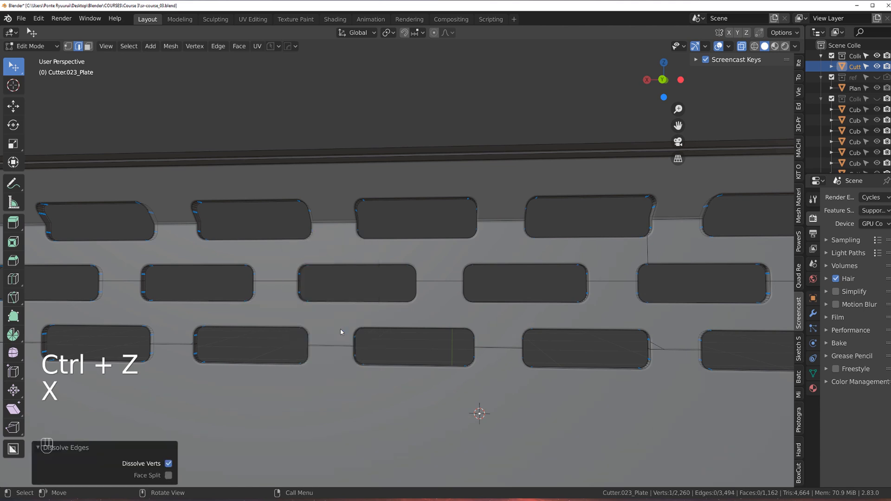
# Dissolve the short leftover diagonal edge beside the fourth slot of the lower row
pyautogui.scroll(-4, 389, 305)
pyautogui.scroll(2, 415, 304)
pyautogui.click(580, 313)
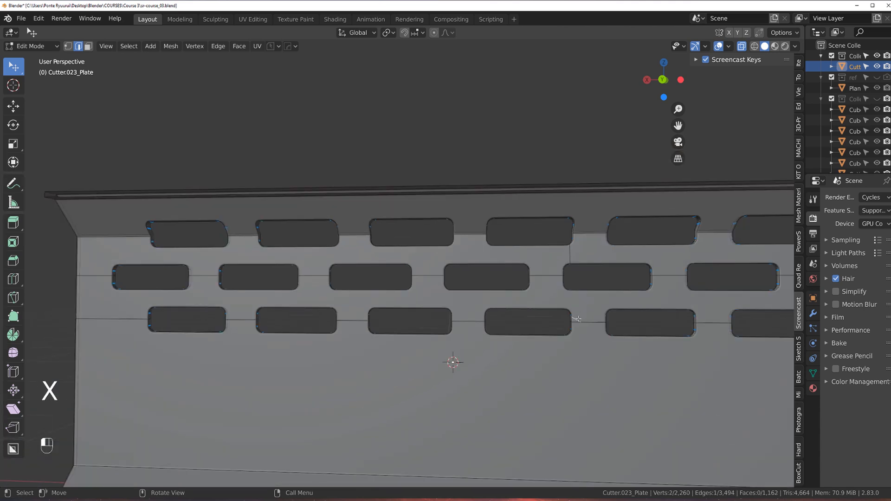
pyautogui.press('x')
pyautogui.click(580, 314)
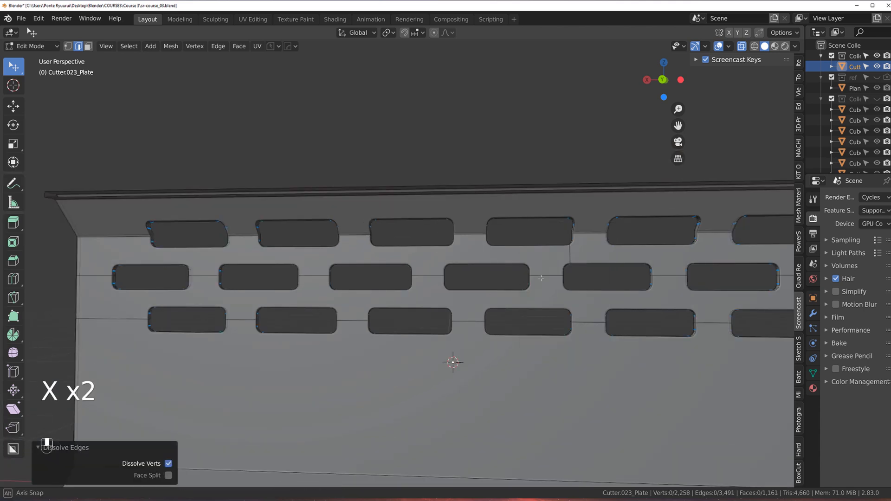
# Dissolve the remaining vertical edge between the upper and middle slot rows
pyautogui.moveTo(475, 303); pyautogui.dragTo(475, 289, button='middle')
pyautogui.scroll(3, 474, 272)
pyautogui.keyDown('shift'); pyautogui.moveTo(608, 273); pyautogui.dragTo(336, 294, button='middle'); pyautogui.keyUp('shift')
pyautogui.click(423, 252)
pyautogui.press('x')
pyautogui.click(423, 252)
# Examine the cleaned slot rows from the front, and return to Object Mode to check the whole plate's shading
pyautogui.scroll(-4, 445, 271)
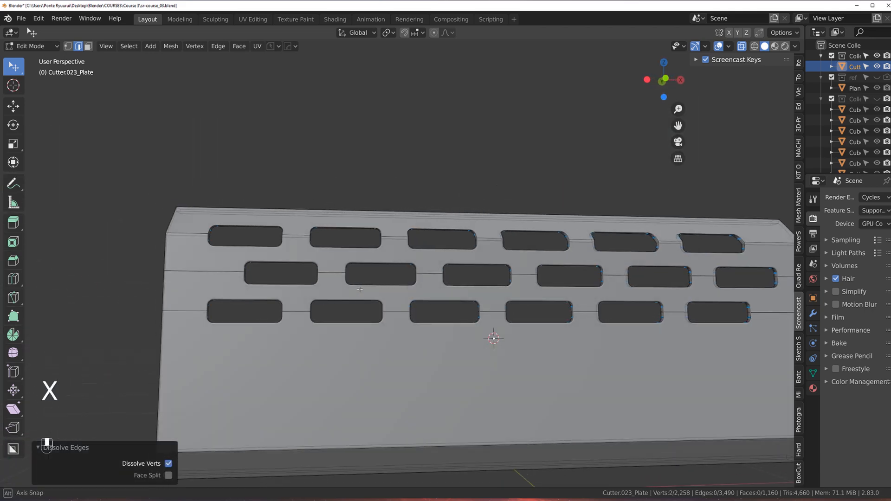
pyautogui.scroll(1, 468, 308)
pyautogui.press('`')
pyautogui.click(400, 243)
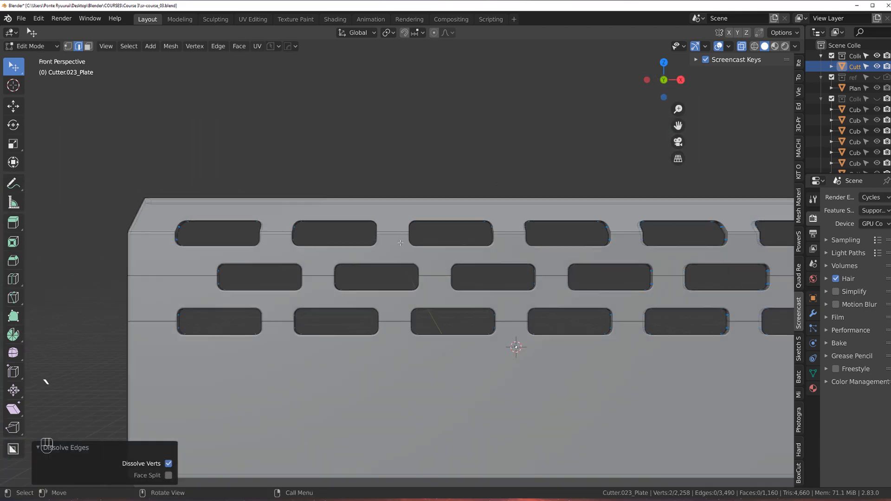
pyautogui.press('KP_5')
pyautogui.scroll(-5, 510, 344)
pyautogui.press('Tab')
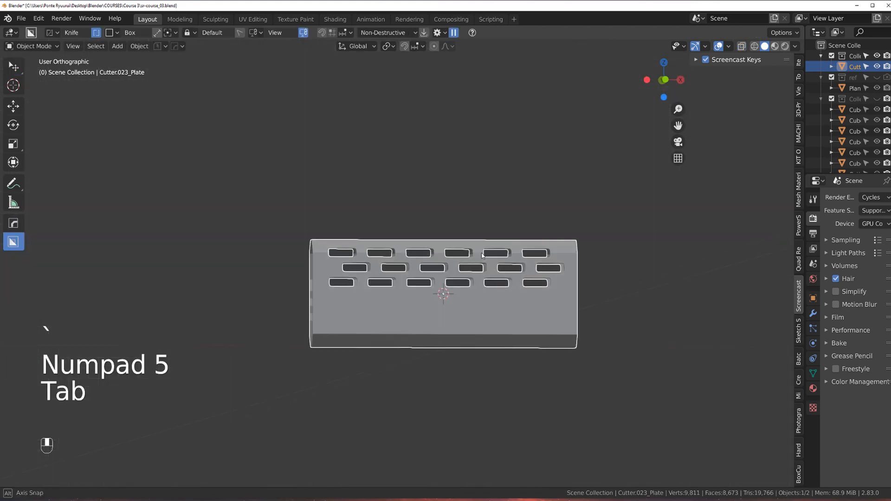
pyautogui.moveTo(482, 256); pyautogui.dragTo(517, 260, button='middle')
pyautogui.scroll(2, 515, 249)
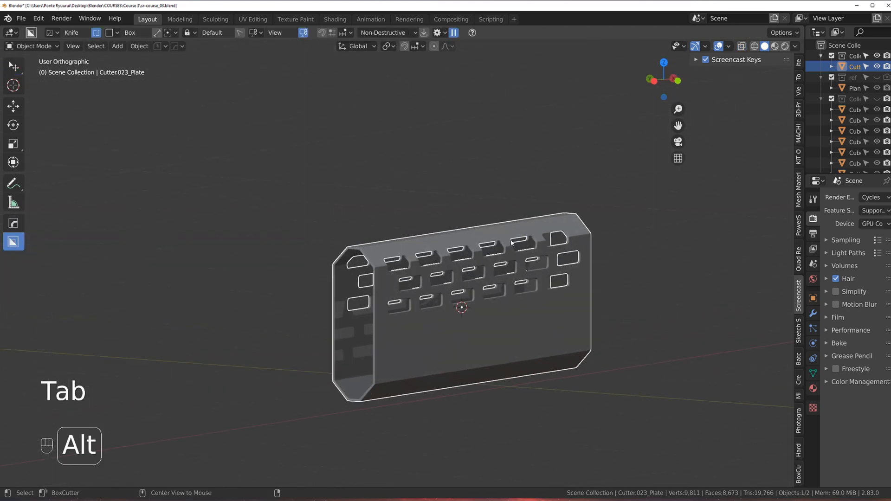
# Unhide all hidden objects and toggle collection visibility to hide the Cutters collection
pyautogui.hotkey('alt', 'h')
pyautogui.scroll(-3, 560, 253)
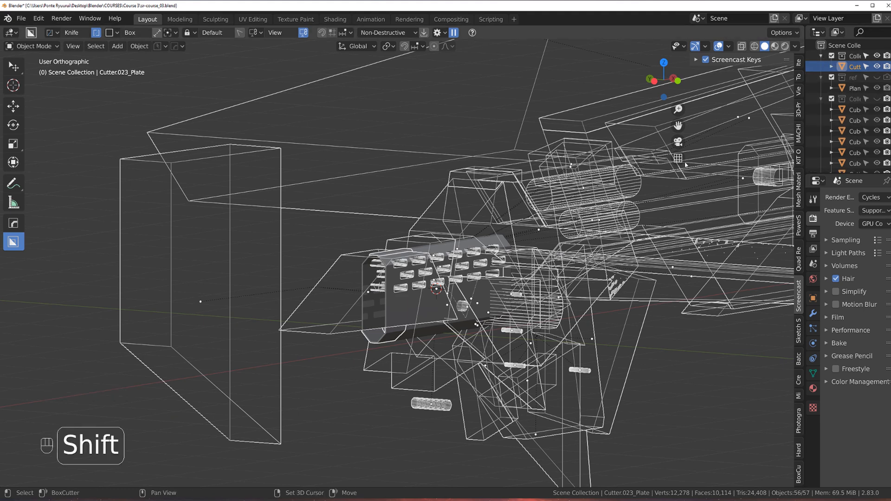
pyautogui.hotkey('shift', '2')
pyautogui.hotkey('shift', '2')
pyautogui.hotkey('shift', '3')
pyautogui.hotkey('shift', '3')
pyautogui.hotkey('shift', '4')
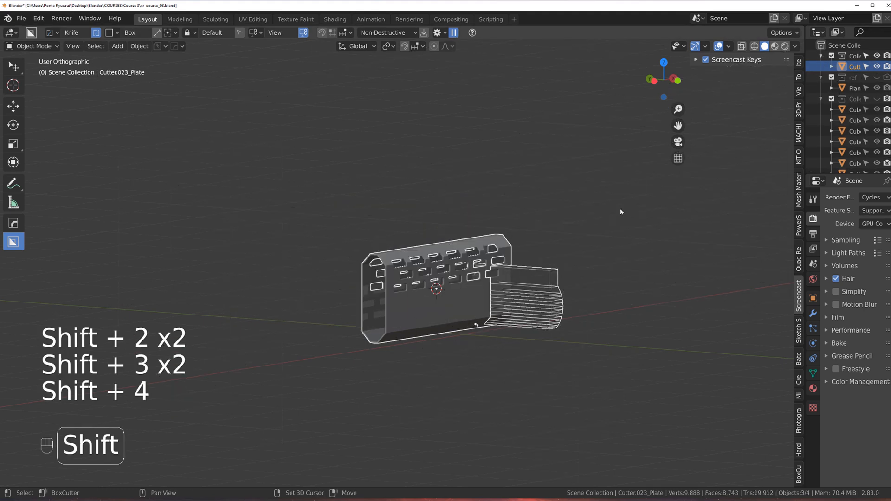
# Move the stray wireframe cutter Cube.008 beside the plate into the Cutters collection
pyautogui.click(561, 312)
pyautogui.press('m')
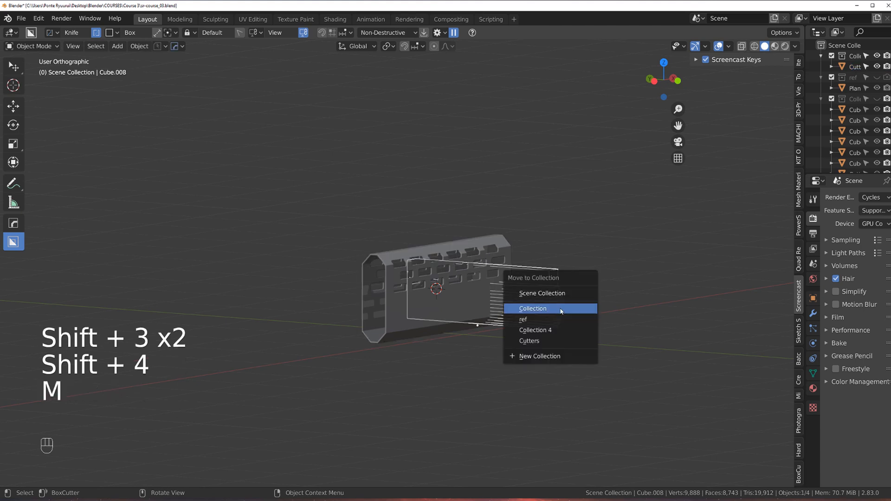
pyautogui.click(558, 342)
# Select the slotted plate in the front orthographic view and enter Edit Mode on it
pyautogui.press('`')
pyautogui.scroll(3, 487, 282)
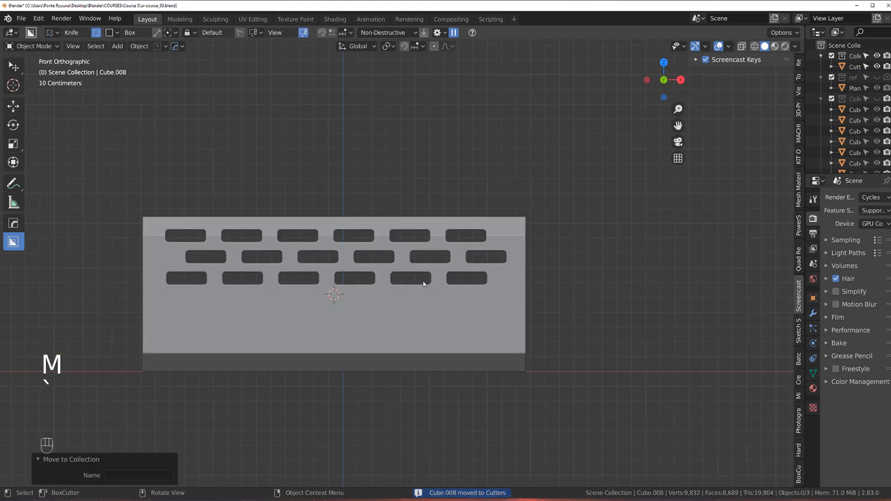
pyautogui.scroll(3, 336, 270)
pyautogui.keyDown('shift'); pyautogui.moveTo(336, 270); pyautogui.dragTo(439, 304, button='middle'); pyautogui.keyUp('shift')
pyautogui.press('Tab')
pyautogui.press('Tab')
pyautogui.click(441, 303)
pyautogui.press('Tab')
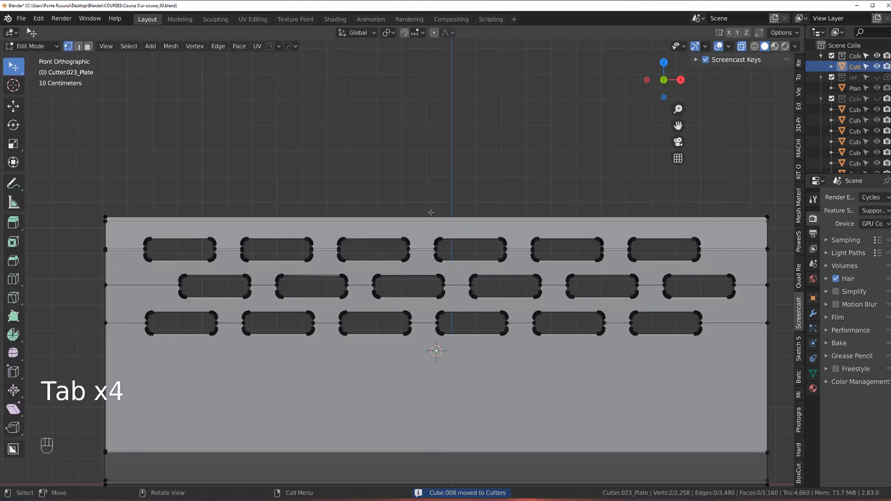
# Examine the bridge and chamfer edge between two top-row slots, comparing shading in Object Mode with the mesh in Edit Mode
pyautogui.scroll(4, 437, 257)
pyautogui.press('Tab')
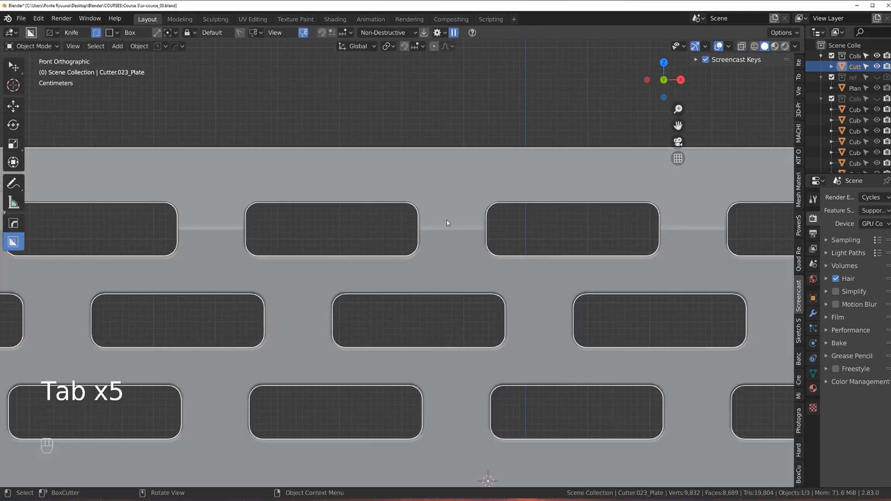
pyautogui.press('Tab')
pyautogui.scroll(6, 408, 253)
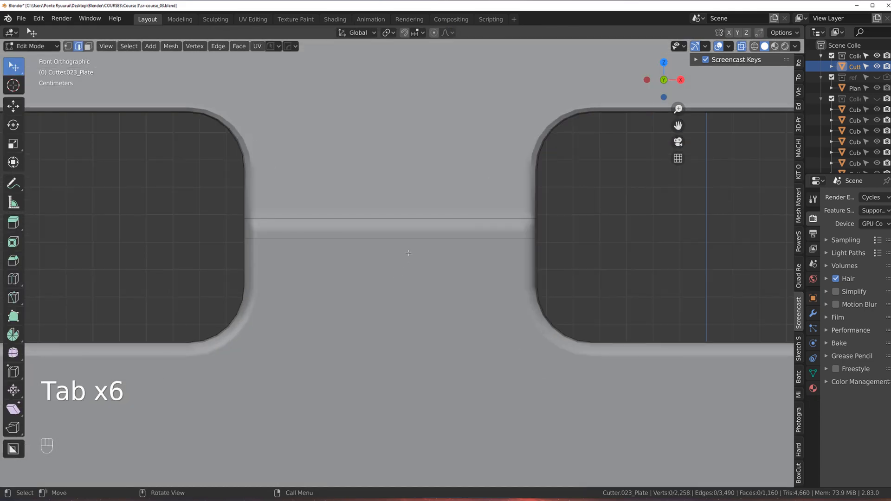
pyautogui.moveTo(405, 255); pyautogui.dragTo(465, 262, button='middle')
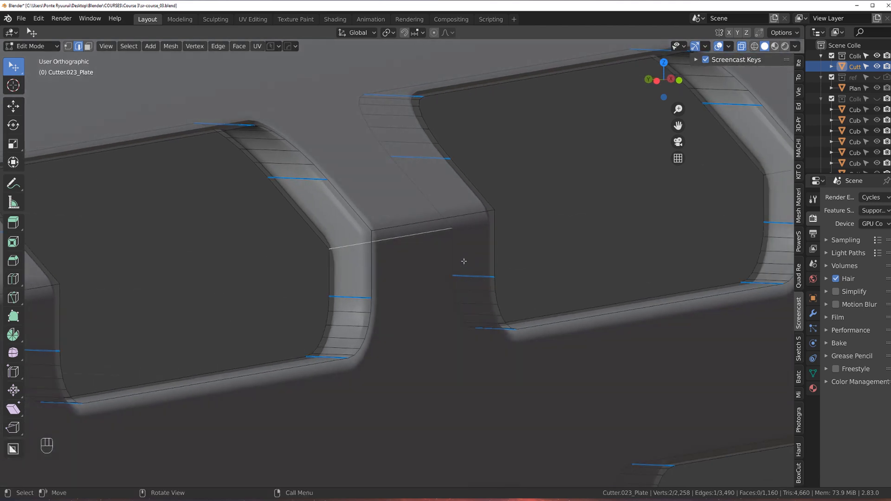
pyautogui.press('`')
pyautogui.scroll(-4, 374, 133)
pyautogui.moveTo(375, 133); pyautogui.dragTo(473, 219, button='middle')
# Review the sharp options in the HOps Helper, select the whole mesh and toggle sharp marking on its edges
pyautogui.hotkey('ctrl', '`')
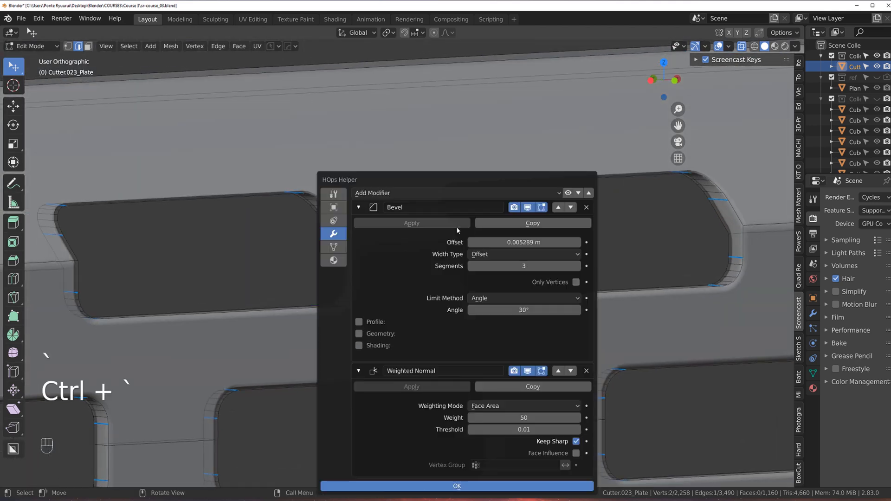
pyautogui.click(342, 193)
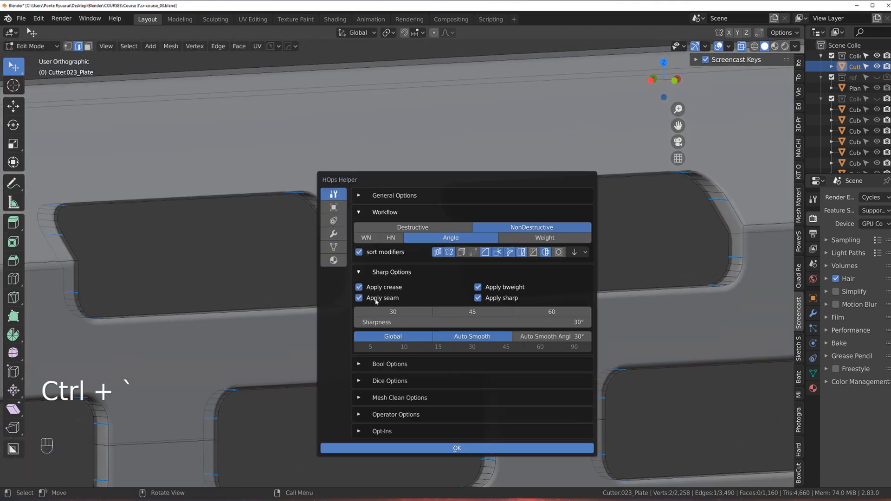
pyautogui.scroll(2, 414, 267)
pyautogui.scroll(-4, 420, 279)
pyautogui.moveTo(357, 244); pyautogui.dragTo(395, 260, button='middle')
pyautogui.scroll(5, 395, 261)
pyautogui.moveTo(360, 336); pyautogui.dragTo(421, 280, button='middle')
pyautogui.press('KP_5')
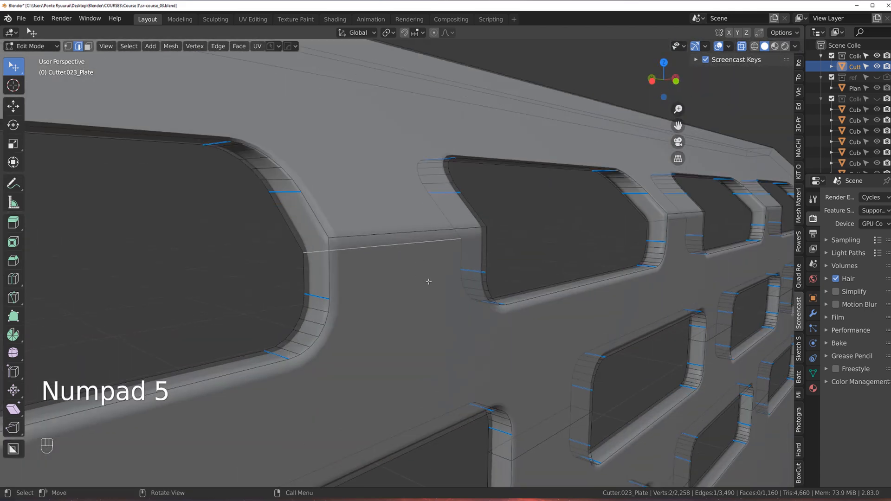
pyautogui.press('a')
pyautogui.press('q')
pyautogui.click(433, 277)
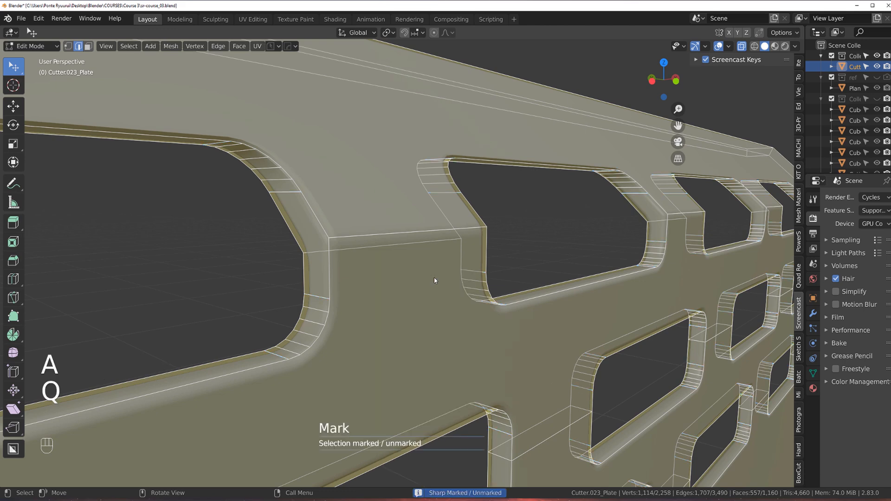
# Inspect the whole slotted part in Object Mode and Edit Mode, and compare its two long sides from above
pyautogui.press('Tab')
pyautogui.scroll(-8, 433, 277)
pyautogui.press('`')
pyautogui.moveTo(472, 281); pyautogui.dragTo(492, 255, button='middle')
pyautogui.press('Tab')
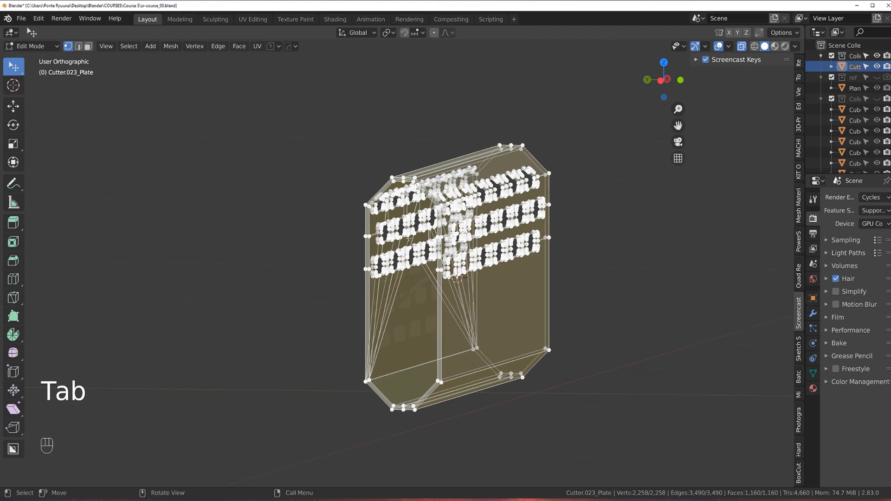
pyautogui.press('`')
pyautogui.press('Tab')
pyautogui.moveTo(394, 183); pyautogui.dragTo(454, 266, button='middle')
pyautogui.scroll(6, 454, 266)
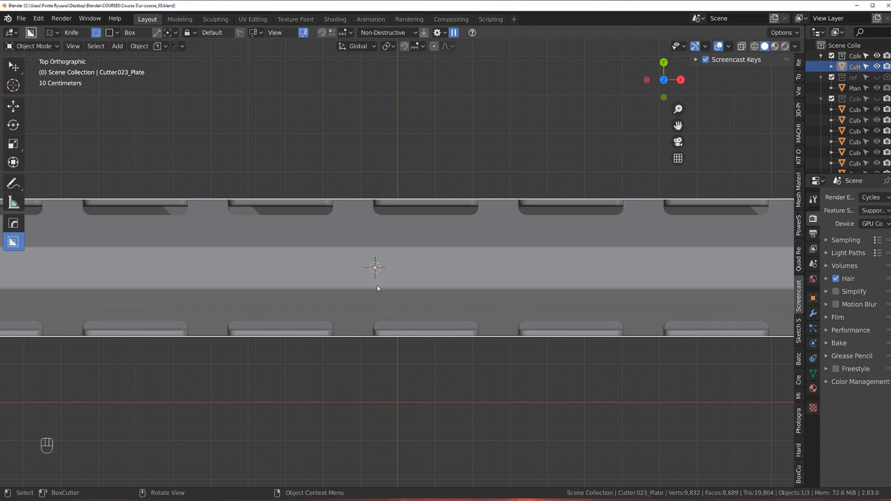
pyautogui.moveTo(377, 285); pyautogui.dragTo(453, 199, button='middle')
pyautogui.hotkey('alt', 'x')
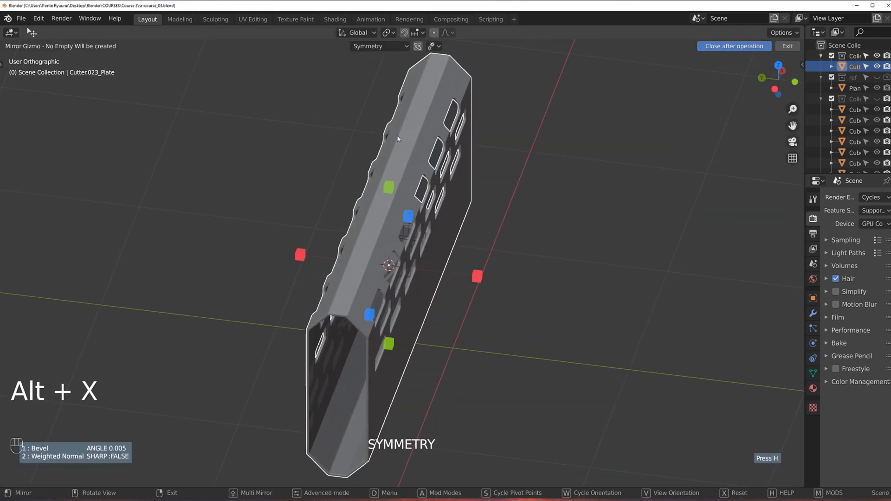
pyautogui.click(481, 276)
pyautogui.scroll(3, 453, 273)
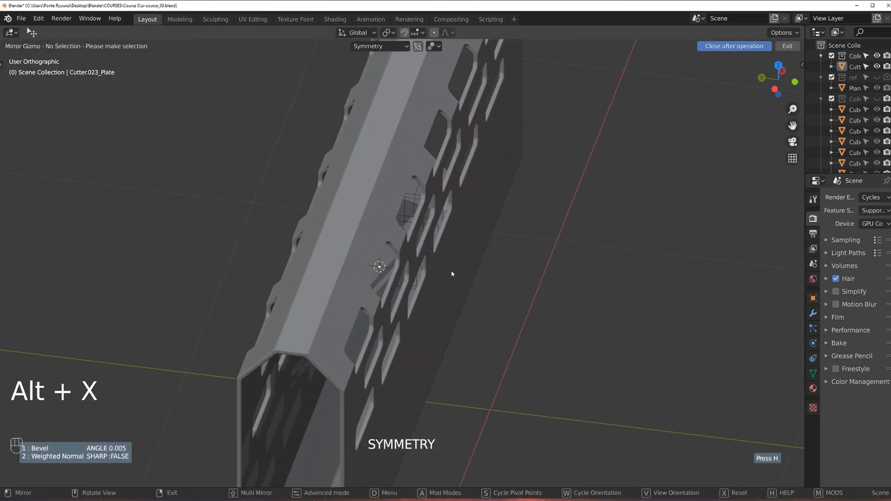
pyautogui.press('Tab')
pyautogui.scroll(-4, 398, 260)
pyautogui.rightClick(422, 253)
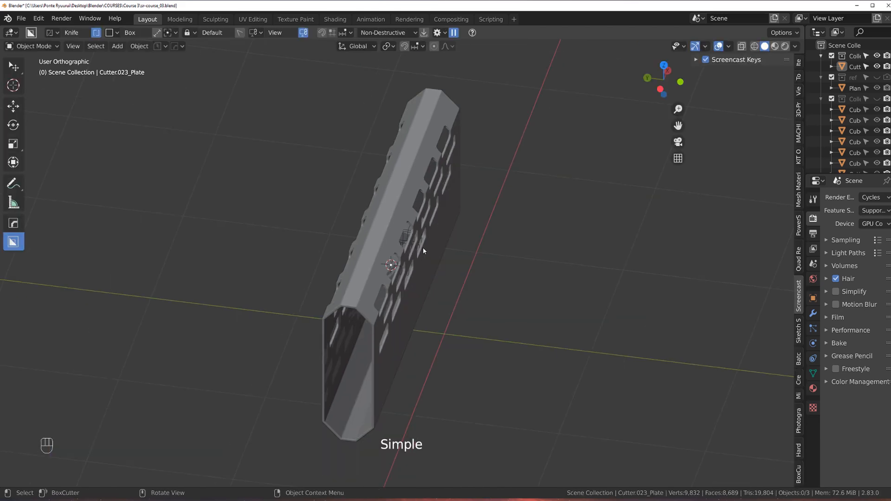
# Select the slotted part and symmetrize it across its width so its two long slotted sides match
pyautogui.click(414, 243)
pyautogui.press('Tab')
pyautogui.click(338, 239)
pyautogui.moveTo(356, 229); pyautogui.dragTo(395, 208, button='middle')
pyautogui.press('KP_5')
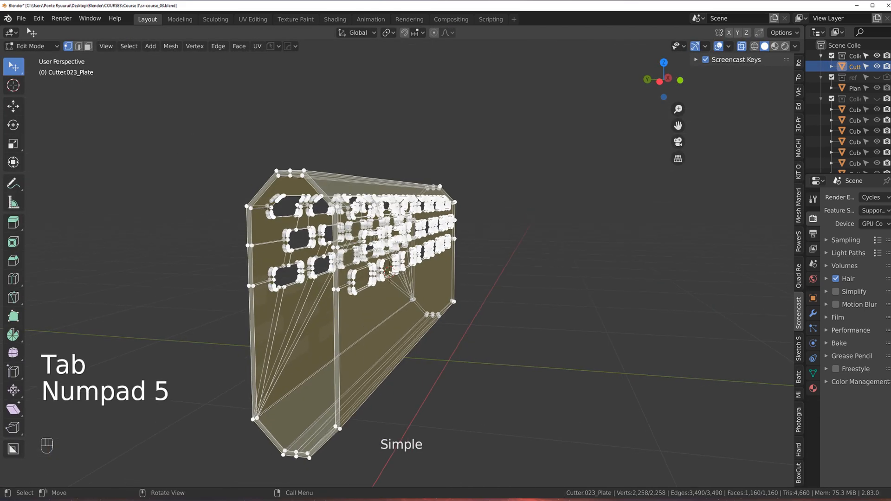
pyautogui.scroll(-3, 397, 211)
pyautogui.press('Tab')
pyautogui.hotkey('alt', 'x')
pyautogui.click(485, 272)
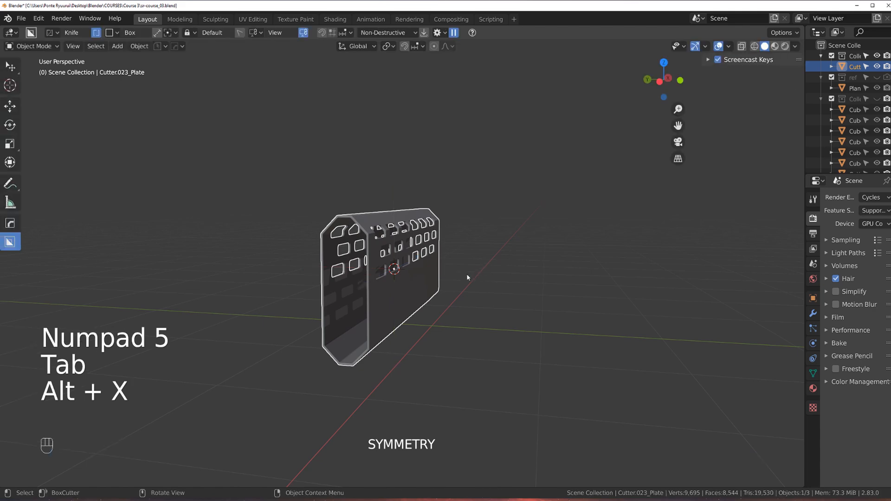
# Enter Edit Mode and examine the symmetrized slot rows in the front orthographic view
pyautogui.scroll(5, 467, 274)
pyautogui.press('Tab')
pyautogui.moveTo(418, 252); pyautogui.dragTo(344, 254, button='middle')
pyautogui.press('`')
pyautogui.click(311, 170)
pyautogui.scroll(-3, 308, 167)
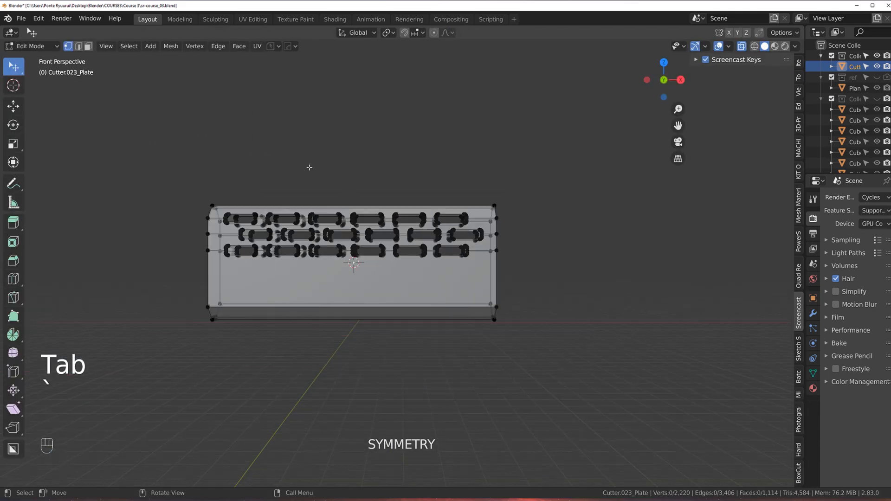
pyautogui.scroll(3, 311, 169)
pyautogui.press('KP_5')
pyautogui.scroll(3, 365, 207)
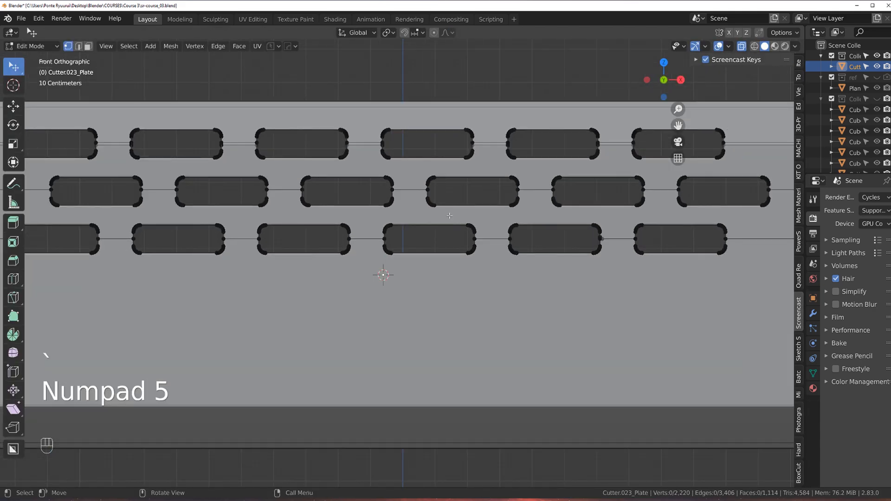
pyautogui.keyDown('shift'); pyautogui.moveTo(307, 215); pyautogui.dragTo(546, 311, button='middle'); pyautogui.keyUp('shift')
pyautogui.scroll(-2, 515, 279)
pyautogui.scroll(3, 483, 257)
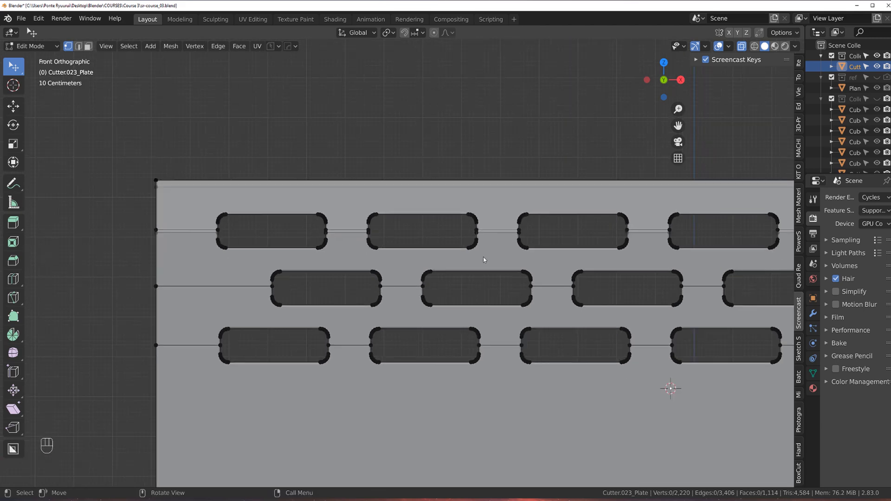
# Return to Object Mode and add a Triangulate modifier to the slotted part
pyautogui.press('Tab')
pyautogui.scroll(-3, 493, 254)
pyautogui.keyDown('shift'); pyautogui.moveTo(494, 254); pyautogui.dragTo(304, 229, button='middle'); pyautogui.keyUp('shift')
pyautogui.scroll(2, 385, 209)
pyautogui.press('q')
pyautogui.moveTo(408, 275)
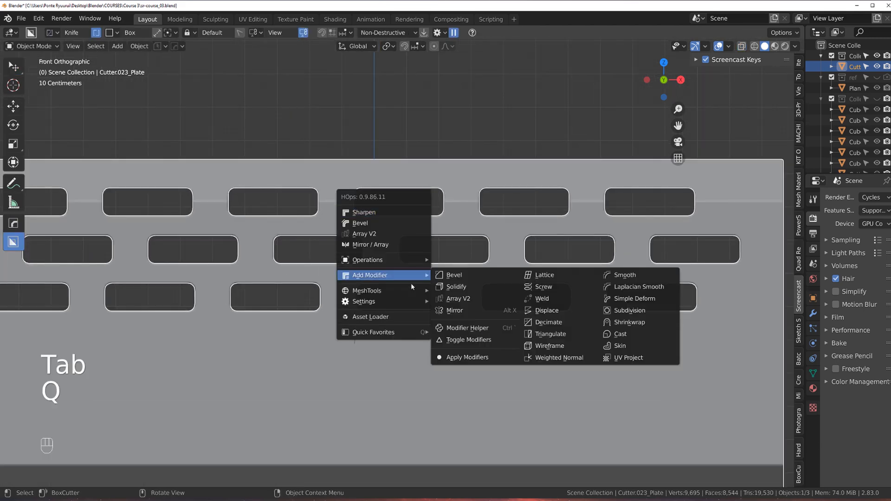
pyautogui.click(550, 334)
# Try moving the Weighted Normal modifier above Bevel and applying it, and undo those modifier changes
pyautogui.scroll(-3, 469, 291)
pyautogui.hotkey('ctrl', '`')
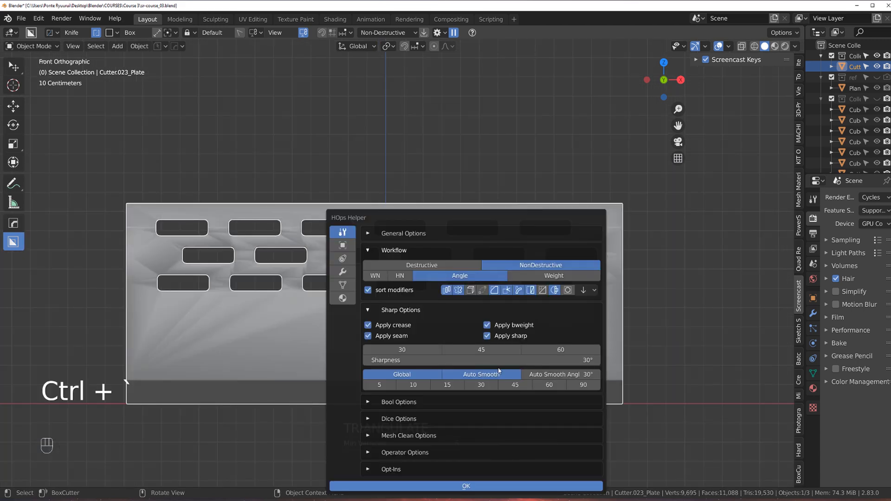
pyautogui.click(342, 272)
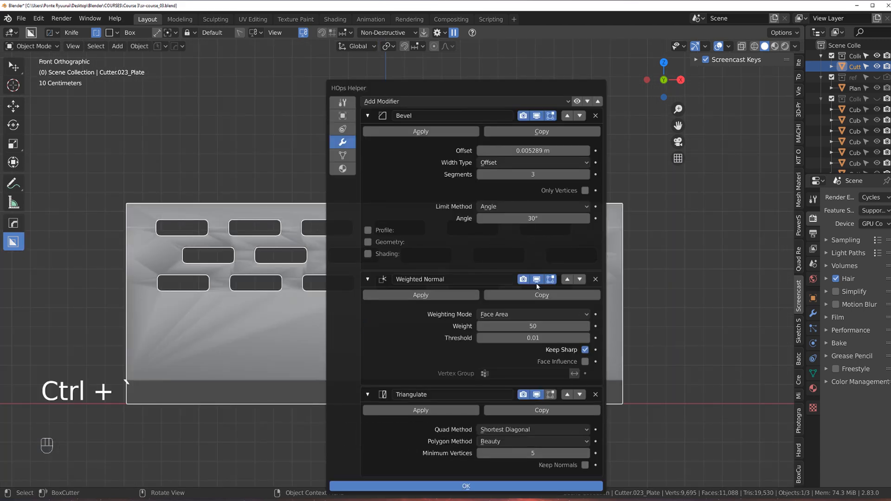
pyautogui.click(566, 278)
pyautogui.click(422, 132)
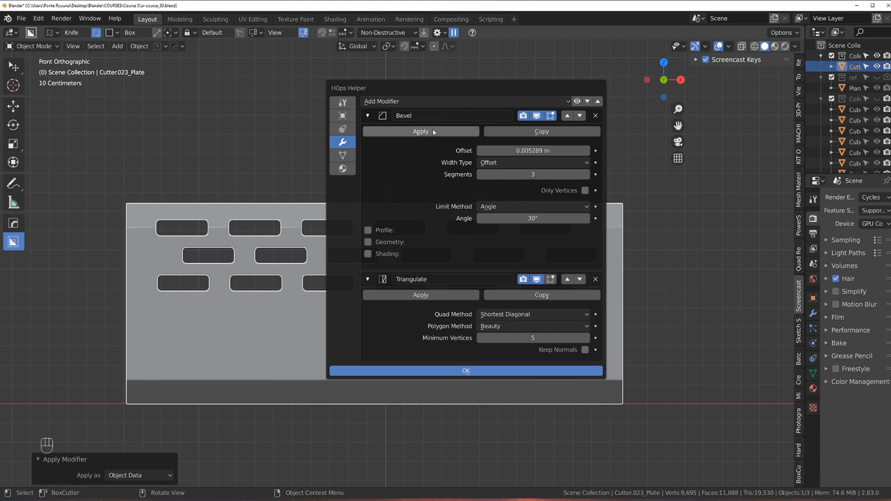
pyautogui.hotkey('ctrl', 'z')
pyautogui.hotkey('ctrl', 'z')
pyautogui.hotkey('ctrl', 'z')
pyautogui.press('Tab')
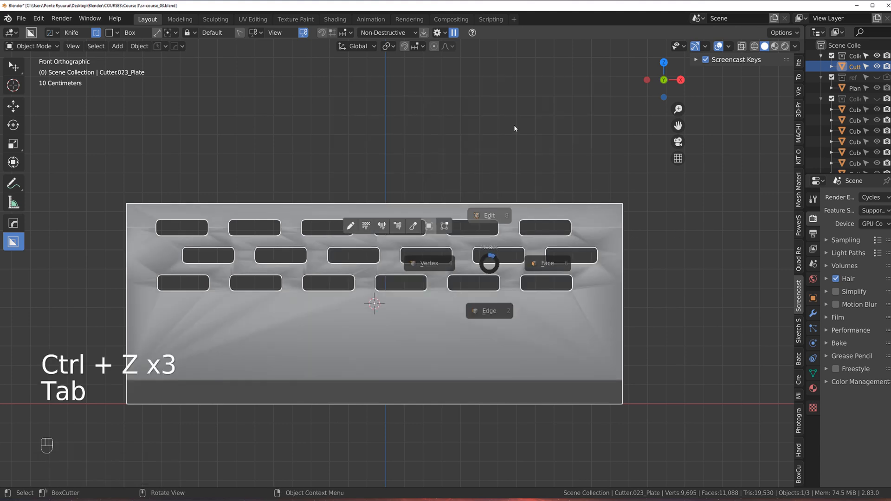
pyautogui.press('Tab')
# Move the Triangulate modifier above Weighted Normal, and apply the Bevel and Triangulate modifiers
pyautogui.hotkey('ctrl', '`')
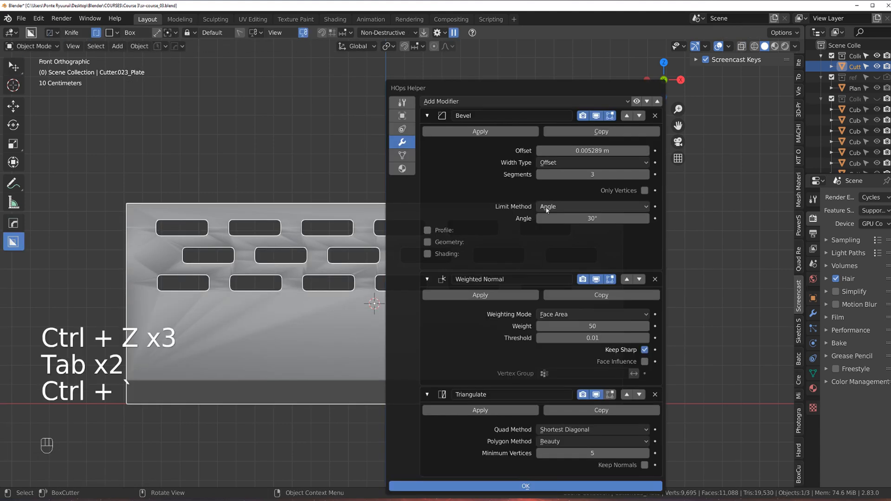
pyautogui.click(626, 394)
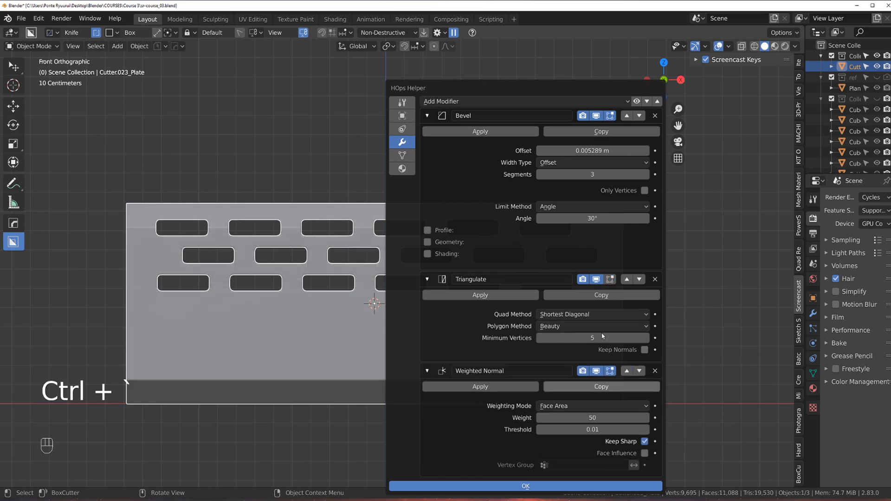
pyautogui.click(495, 130)
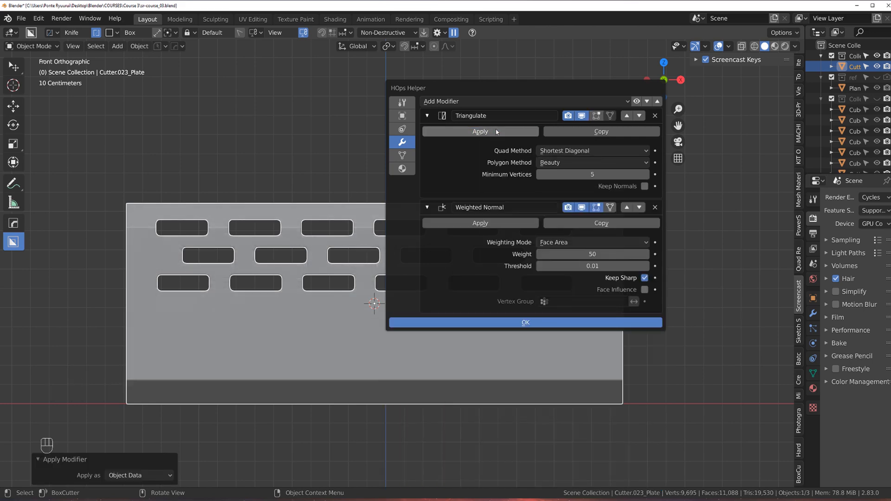
pyautogui.click(495, 130)
# Examine the triangulated topology around the slot corners in Edit Mode, and compare it with the Object Mode shading
pyautogui.press('Tab')
pyautogui.scroll(8, 251, 196)
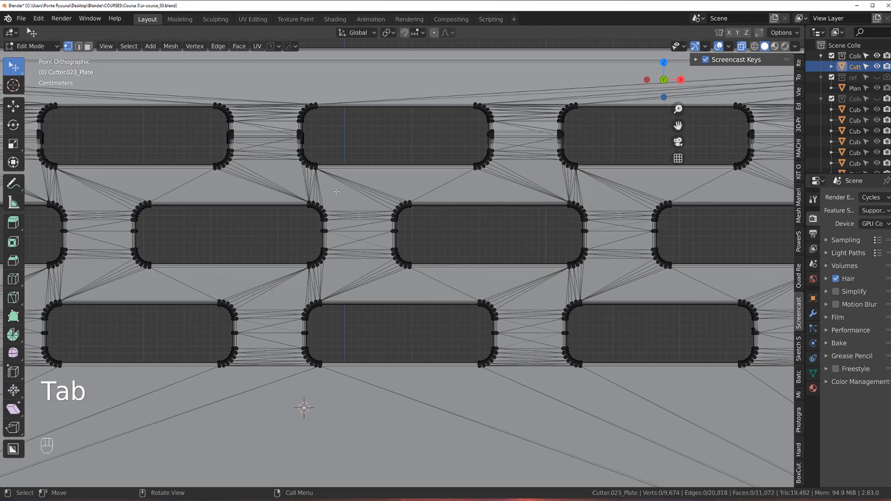
pyautogui.scroll(-8, 367, 201)
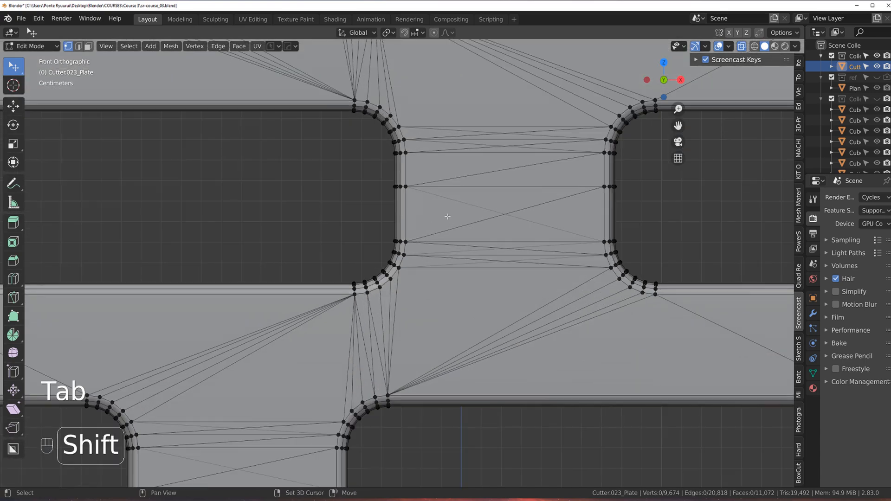
pyautogui.press('Tab')
pyautogui.press('Tab')
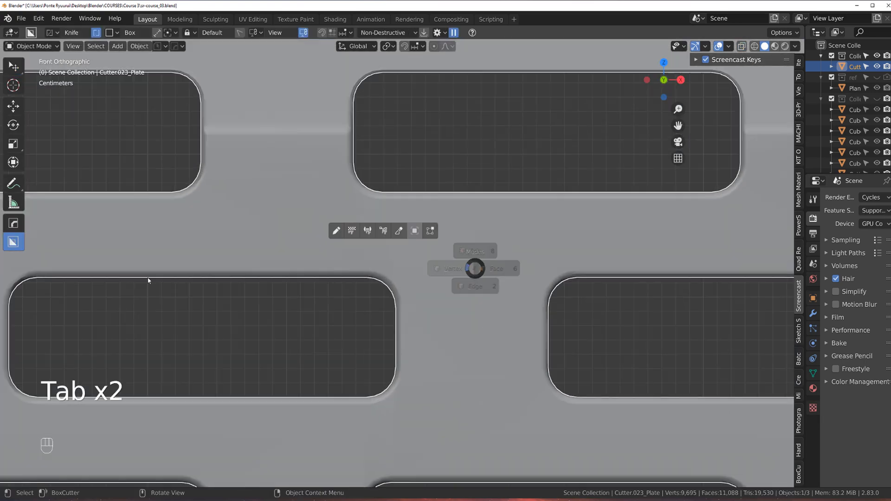
pyautogui.scroll(-4, 333, 319)
pyautogui.scroll(8, 482, 266)
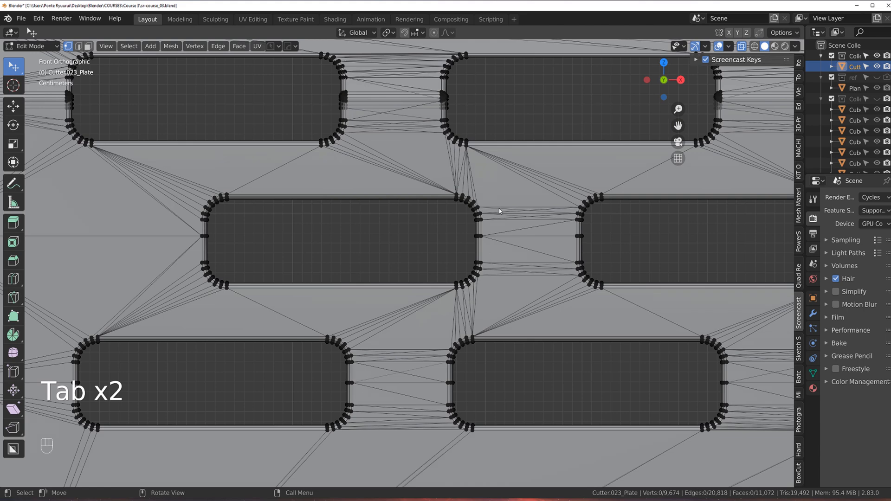
# Check the shading around the slot rows from one end to the other in Object Mode, using the front view
pyautogui.press('Tab')
pyautogui.scroll(-3, 506, 204)
pyautogui.keyDown('shift'); pyautogui.moveTo(687, 269); pyautogui.dragTo(246, 260, button='middle'); pyautogui.keyUp('shift')
pyautogui.moveTo(455, 204); pyautogui.dragTo(520, 264, button='middle')
pyautogui.press('`')
pyautogui.click(515, 255)
pyautogui.scroll(-3, 564, 255)
pyautogui.keyDown('shift'); pyautogui.moveTo(580, 254); pyautogui.dragTo(451, 202, button='middle'); pyautogui.keyUp('shift')
pyautogui.scroll(1, 451, 203)
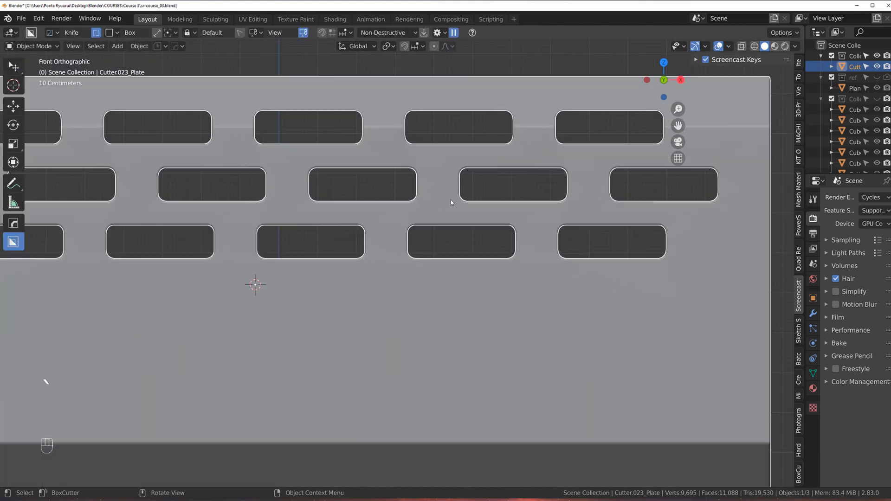
pyautogui.scroll(1, 451, 202)
pyautogui.scroll(-3, 494, 266)
pyautogui.keyDown('shift'); pyautogui.moveTo(553, 239); pyautogui.dragTo(849, 263, button='middle'); pyautogui.keyUp('shift')
pyautogui.scroll(3, 492, 246)
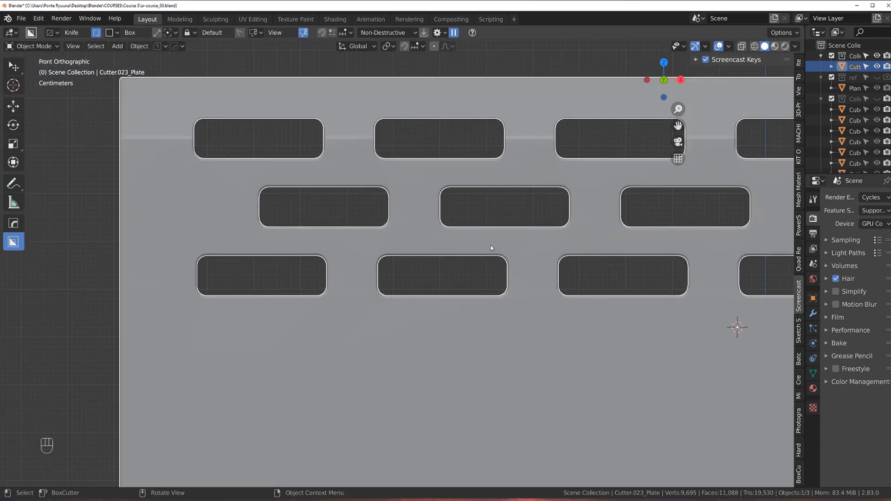
# Inspect the part's side shading in perspective, and examine the lower slot rows up close in the front orthographic view
pyautogui.moveTo(491, 246); pyautogui.dragTo(645, 260, button='middle')
pyautogui.keyDown('shift'); pyautogui.moveTo(645, 259); pyautogui.dragTo(298, 210, button='middle'); pyautogui.keyUp('shift')
pyautogui.moveTo(565, 227); pyautogui.dragTo(520, 212, button='middle')
pyautogui.press('KP_5')
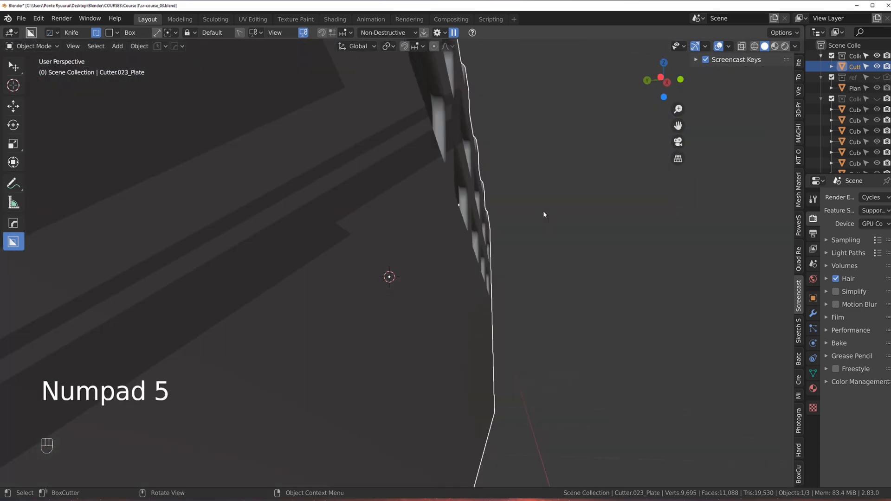
pyautogui.scroll(-5, 336, 197)
pyautogui.moveTo(365, 239); pyautogui.dragTo(428, 232, button='middle')
pyautogui.scroll(4, 548, 217)
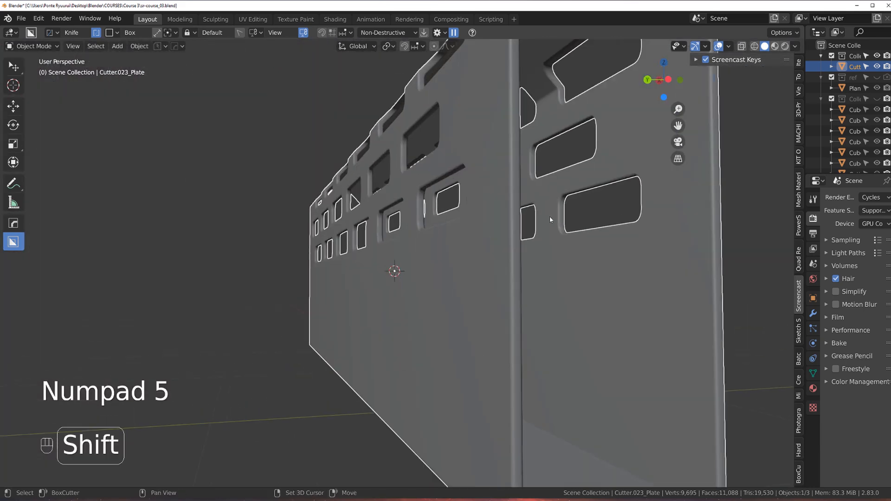
pyautogui.keyDown('shift'); pyautogui.moveTo(550, 216); pyautogui.dragTo(307, 171, button='middle'); pyautogui.keyUp('shift')
pyautogui.scroll(3, 396, 263)
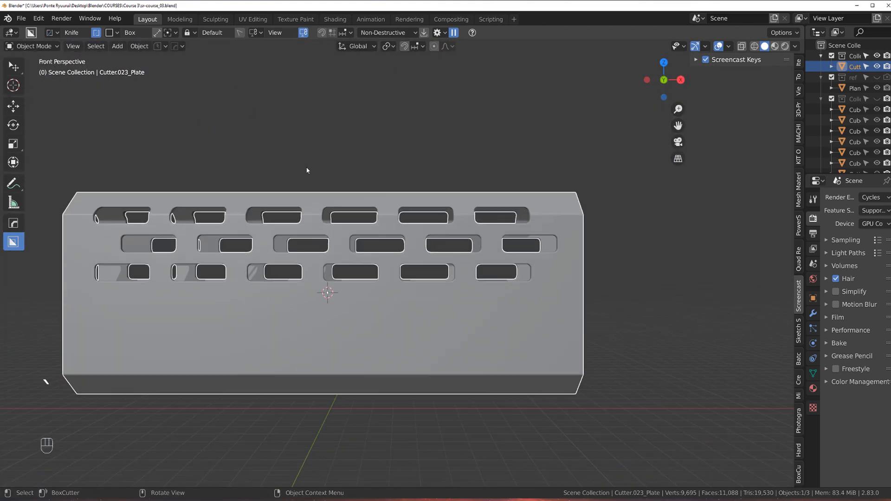
pyautogui.press('KP_5')
pyautogui.scroll(5, 394, 185)
pyautogui.keyDown('shift'); pyautogui.moveTo(266, 206); pyautogui.dragTo(538, 246, button='middle'); pyautogui.keyUp('shift')
pyautogui.keyDown('shift'); pyautogui.moveTo(302, 255); pyautogui.dragTo(637, 200, button='middle'); pyautogui.keyUp('shift')
pyautogui.scroll(4, 637, 201)
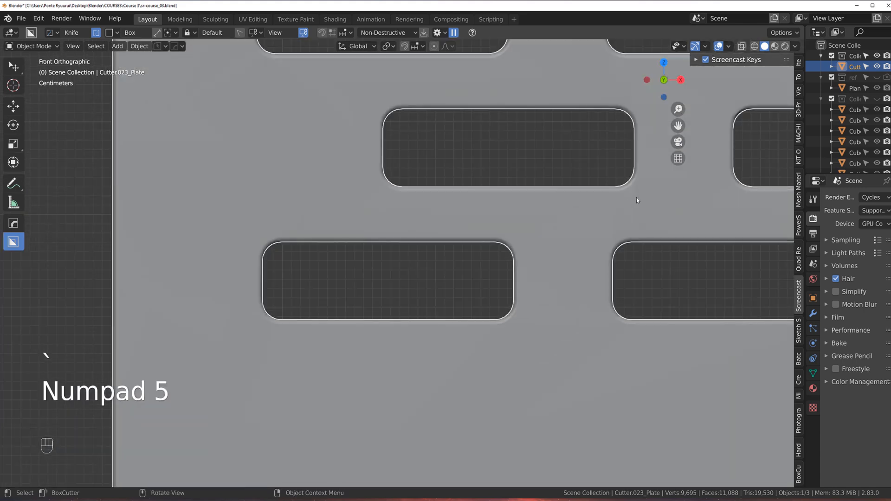
# Examine the bevel loops and triangulated edges around a slot's lower corner in Edit Mode, using the front view
pyautogui.press('Tab')
pyautogui.keyDown('shift'); pyautogui.moveTo(432, 169); pyautogui.dragTo(372, 209, button='middle'); pyautogui.keyUp('shift')
pyautogui.scroll(3, 371, 209)
pyautogui.scroll(5, 424, 284)
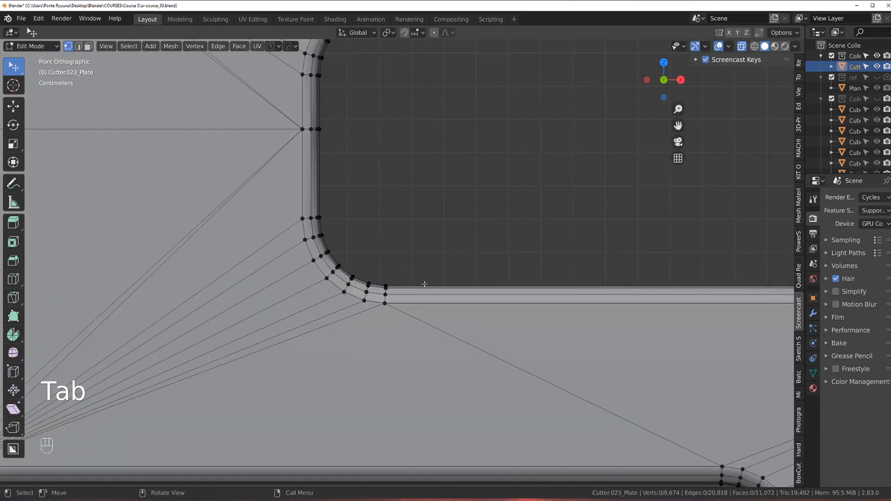
pyautogui.scroll(3, 424, 284)
pyautogui.scroll(2, 367, 331)
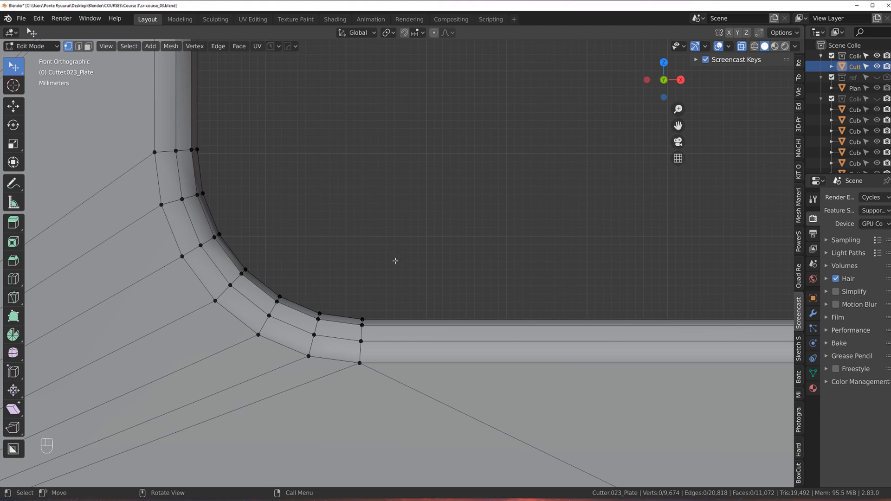
pyautogui.scroll(-4, 395, 261)
pyautogui.scroll(-12, 402, 269)
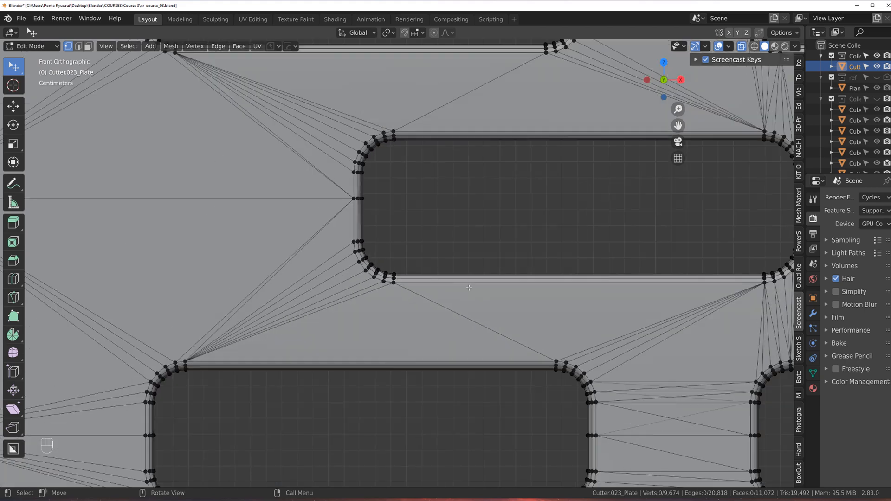
# Examine the triangulation between neighbouring slot corners up close, compare it in perspective and orthographic views, and return to Object Mode
pyautogui.scroll(7, 494, 282)
pyautogui.keyDown('shift'); pyautogui.moveTo(666, 289); pyautogui.dragTo(419, 276, button='middle'); pyautogui.keyUp('shift')
pyautogui.scroll(1, 419, 276)
pyautogui.scroll(2, 419, 275)
pyautogui.scroll(4, 406, 262)
pyautogui.keyDown('shift'); pyautogui.moveTo(576, 261); pyautogui.dragTo(502, 261, button='middle'); pyautogui.keyUp('shift')
pyautogui.press('`')
pyautogui.press('KP_5')
pyautogui.scroll(-10, 381, 170)
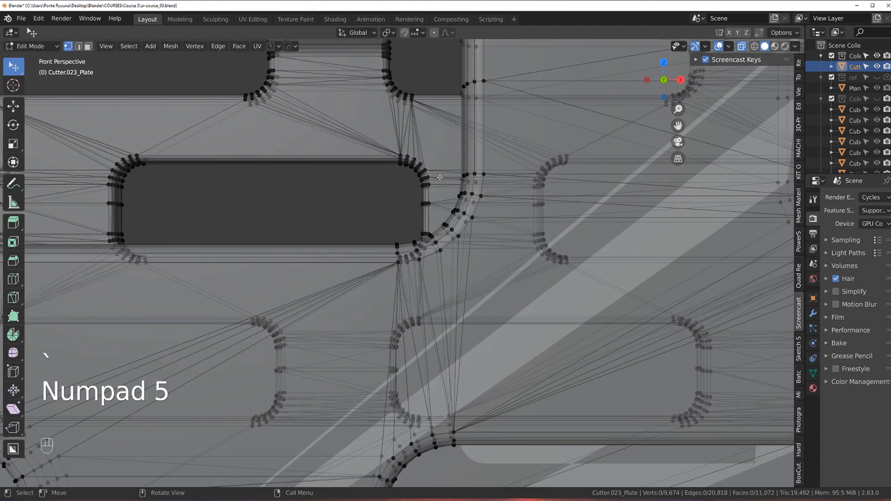
pyautogui.press('KP_5')
pyautogui.press('KP_5')
pyautogui.press('Tab')
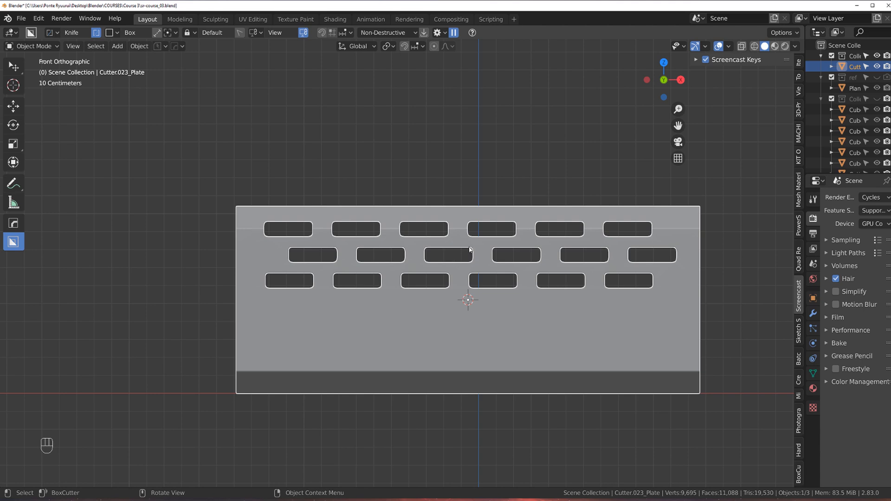
# Examine the topology between the upper-row slots in vertex Edit Mode, especially around the crease line joining their ends
pyautogui.press('Tab')
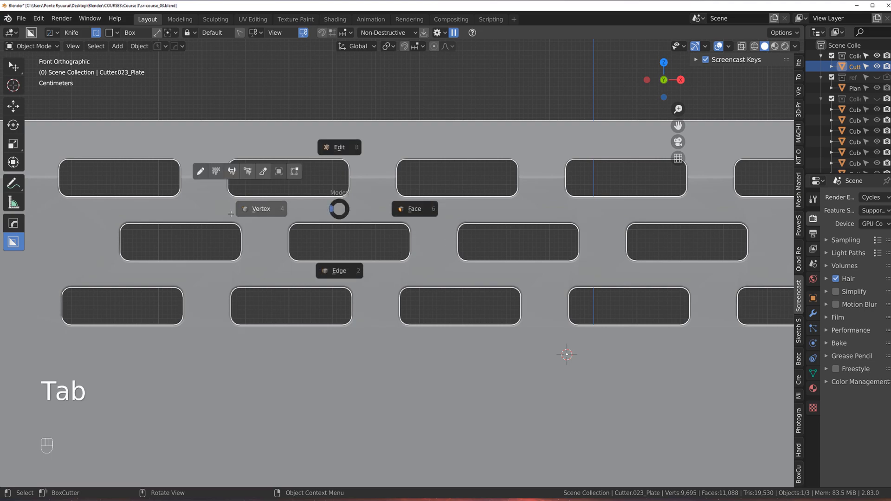
pyautogui.click(265, 208)
pyautogui.scroll(3, 404, 240)
pyautogui.keyDown('shift'); pyautogui.moveTo(457, 192); pyautogui.dragTo(452, 287, button='middle'); pyautogui.keyUp('shift')
pyautogui.scroll(3, 301, 231)
pyautogui.scroll(3, 441, 278)
pyautogui.scroll(-4, 441, 277)
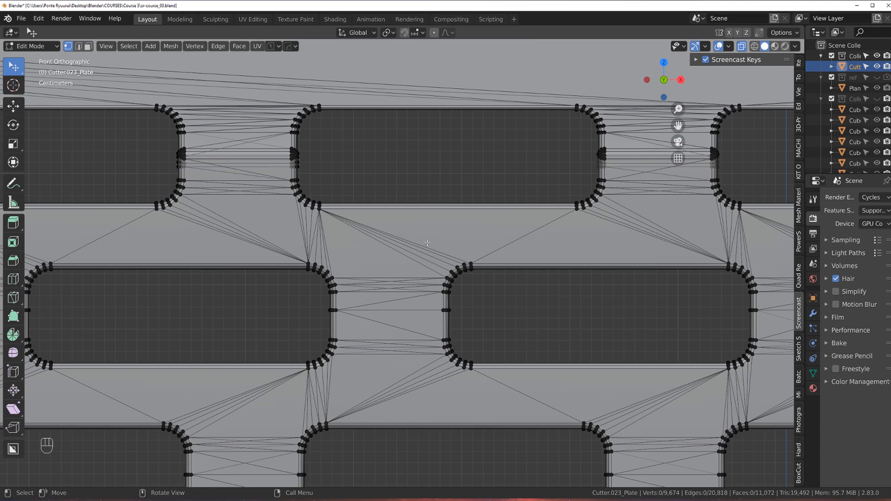
pyautogui.scroll(8, 426, 277)
pyautogui.scroll(-5, 427, 277)
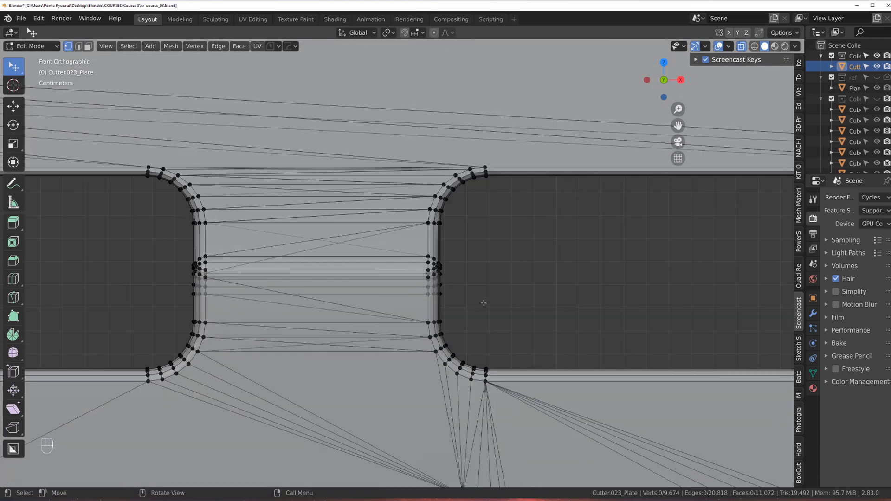
# Return to Object Mode and inspect the slotted plate's shading from several angles in perspective
pyautogui.moveTo(482, 303); pyautogui.dragTo(484, 254, button='middle')
pyautogui.press('Tab')
pyautogui.click(484, 147)
pyautogui.scroll(-3, 465, 146)
pyautogui.press('`')
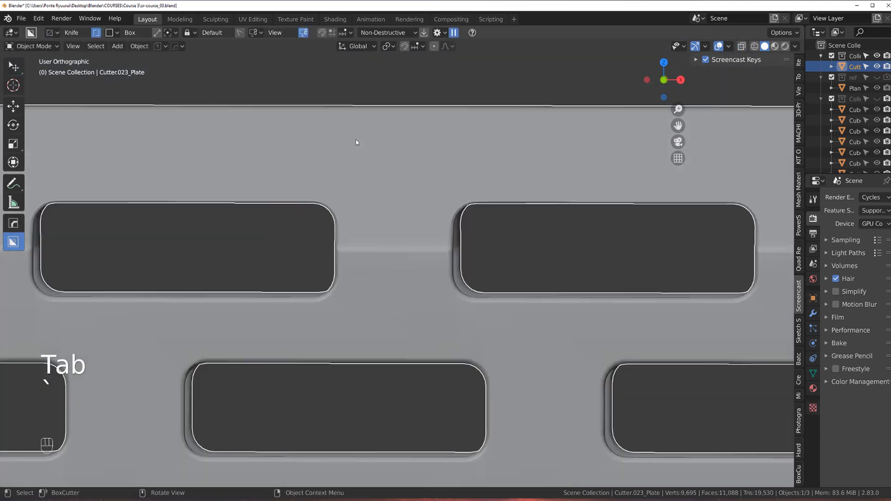
pyautogui.scroll(-4, 389, 217)
pyautogui.scroll(4, 368, 219)
pyautogui.moveTo(367, 219); pyautogui.dragTo(334, 184, button='middle')
pyautogui.scroll(-7, 487, 240)
pyautogui.scroll(-3, 417, 228)
pyautogui.press('KP_5')
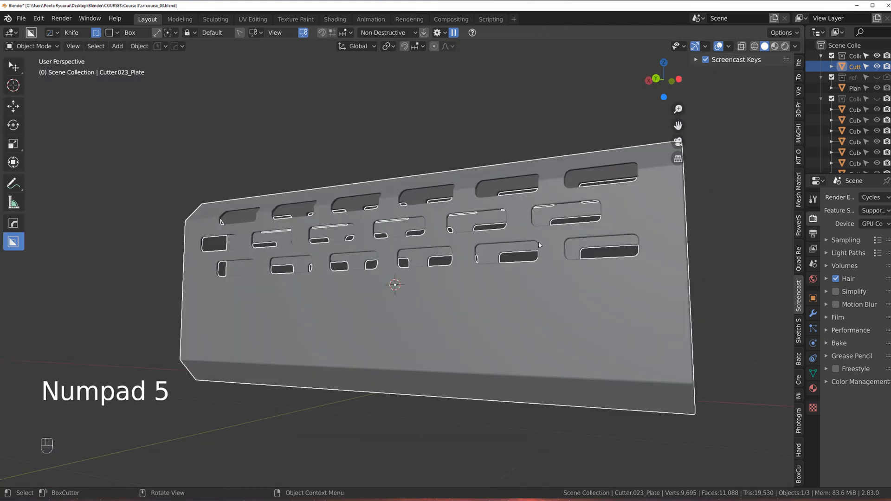
pyautogui.moveTo(538, 245); pyautogui.dragTo(358, 231, button='middle')
# Undo back to the plate mesh before bevel and triangulation, and show it in Edit Mode from the front orthographic view
pyautogui.press('`')
pyautogui.press('KP_5')
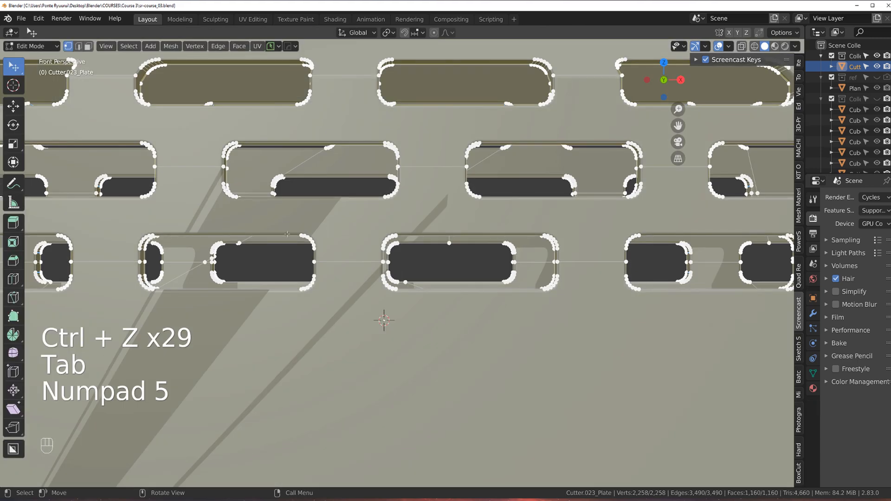
pyautogui.press('KP_5')
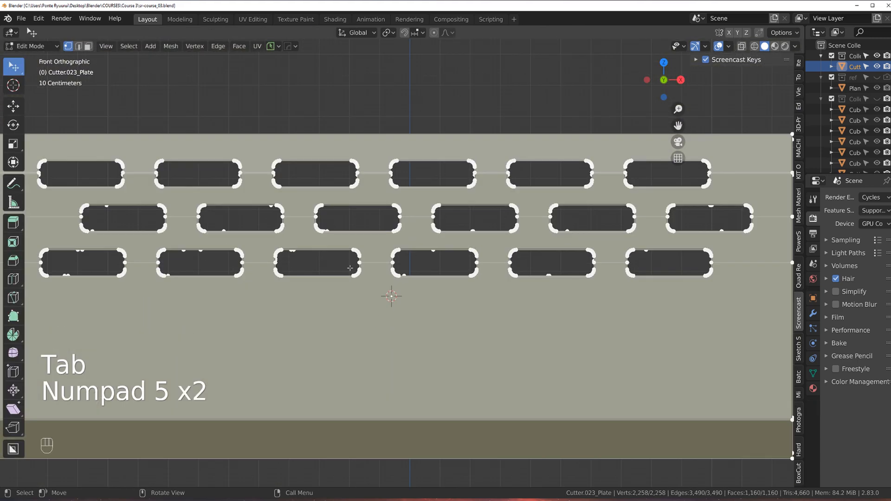
# Knife-cut a slanted edge from a bottom-row slot's upper edge to the lower edge of the slot above
pyautogui.keyDown('shift'); pyautogui.moveTo(300, 267); pyautogui.dragTo(571, 258, button='middle'); pyautogui.keyUp('shift')
pyautogui.scroll(8, 440, 258)
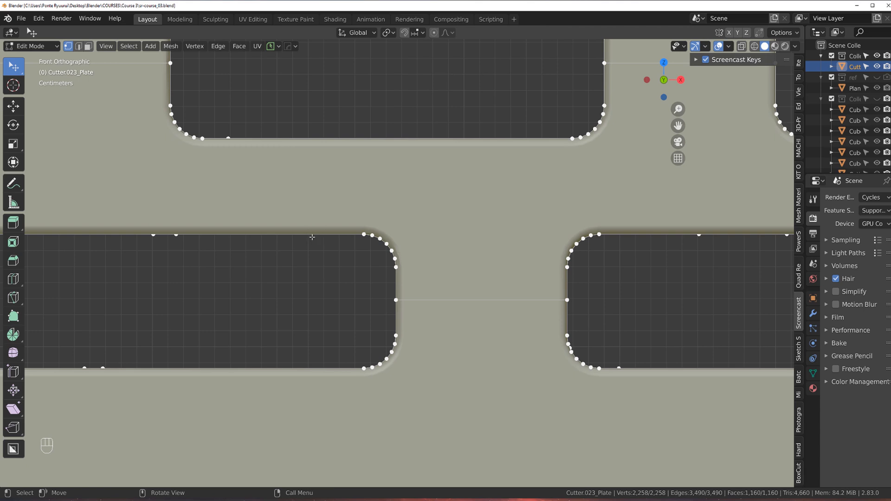
pyautogui.press('k')
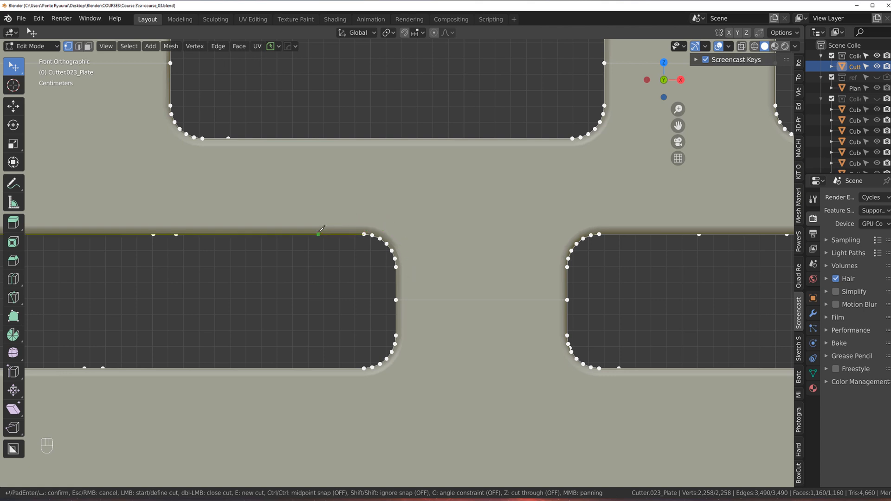
pyautogui.click(326, 228)
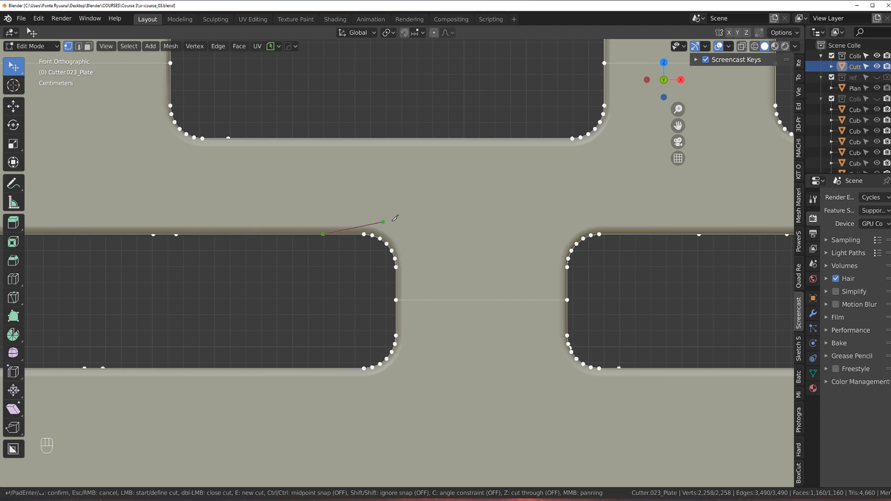
pyautogui.click(572, 166)
pyautogui.press('Return')
# Examine the knife cut's junction with the slot edge and the vertices along the neighbouring slot corners
pyautogui.scroll(5, 365, 214)
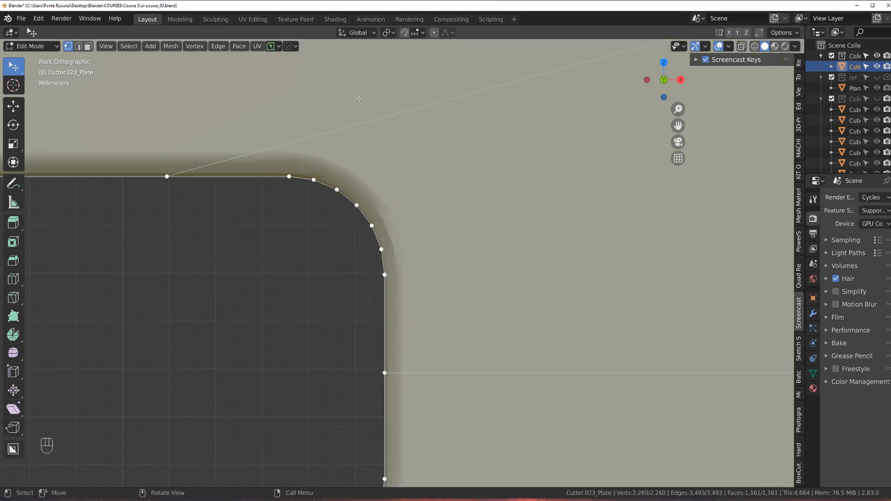
pyautogui.keyDown('shift'); pyautogui.moveTo(266, 153); pyautogui.dragTo(359, 216, button='middle'); pyautogui.keyUp('shift')
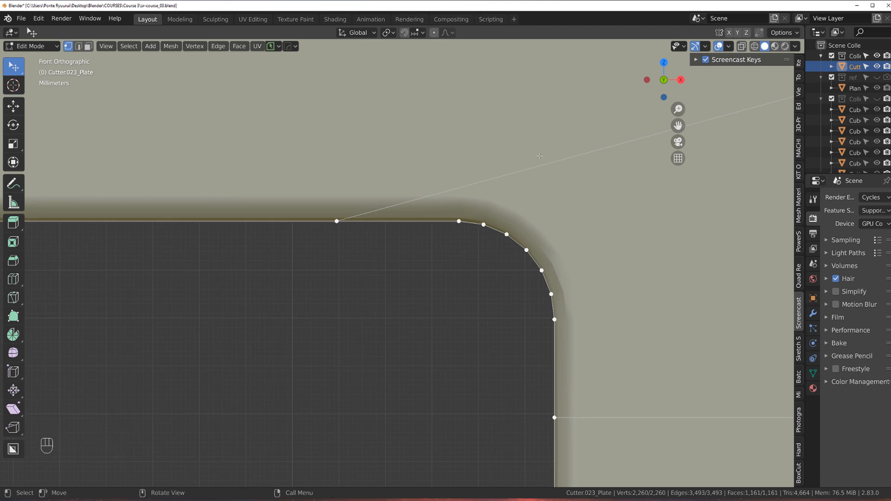
pyautogui.scroll(-6, 383, 222)
pyautogui.scroll(5, 383, 221)
pyautogui.keyDown('shift'); pyautogui.moveTo(439, 207); pyautogui.dragTo(439, 254, button='middle'); pyautogui.keyUp('shift')
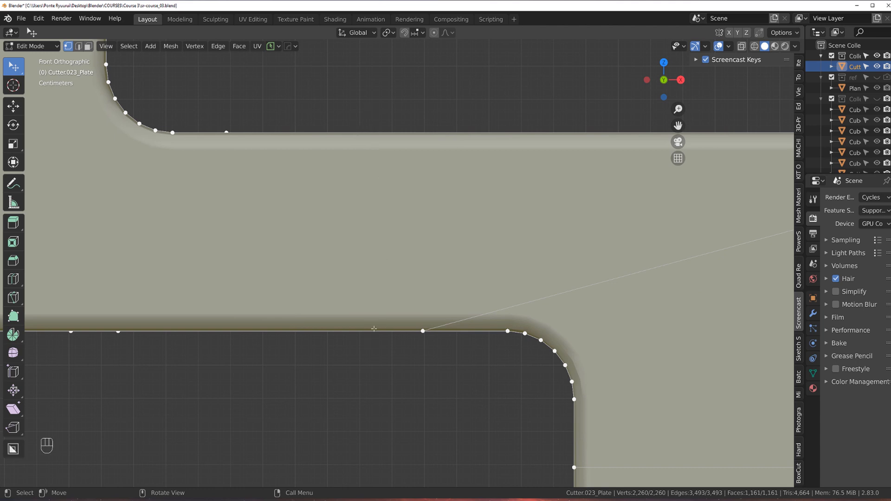
pyautogui.scroll(-3, 375, 329)
pyautogui.keyDown('shift'); pyautogui.moveTo(374, 328); pyautogui.dragTo(385, 216, button='middle'); pyautogui.keyUp('shift')
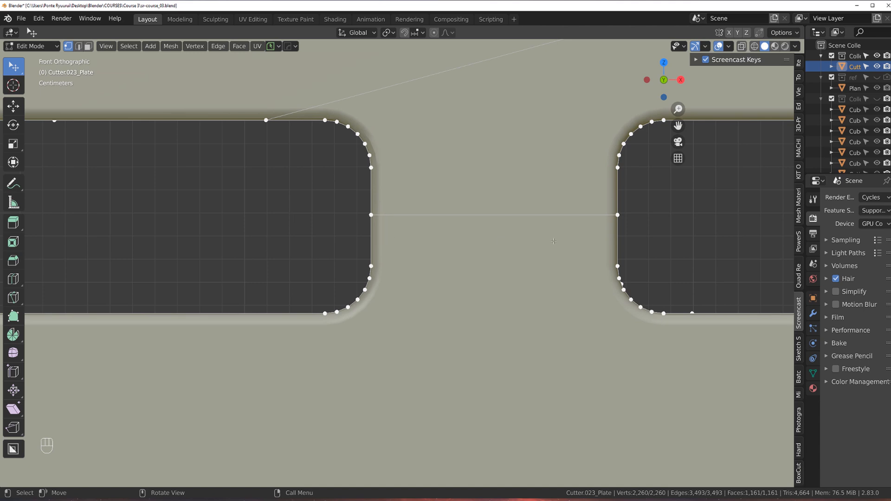
pyautogui.scroll(-2, 553, 240)
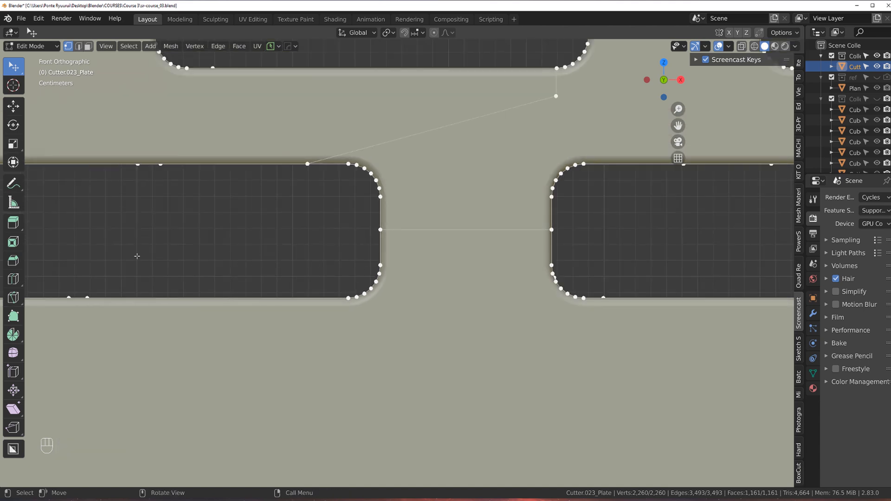
# Select the knife-cut edges between the two slots in edge mode and dissolve them
pyautogui.press('Tab')
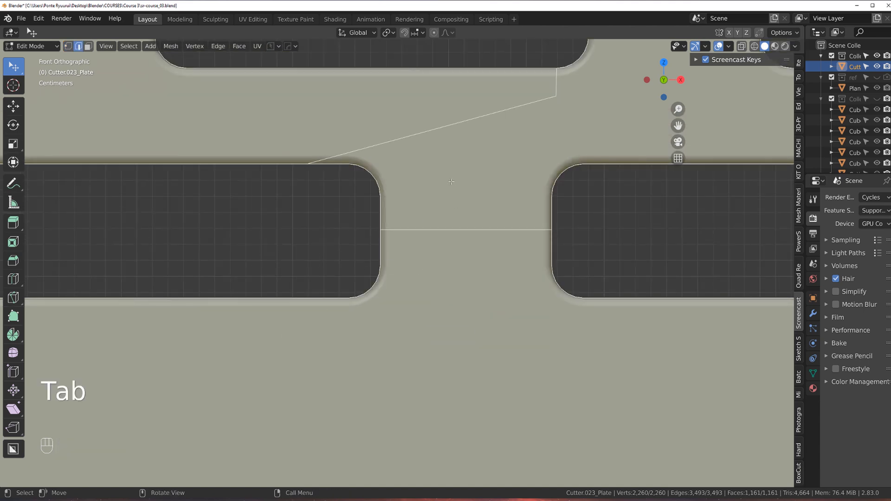
pyautogui.keyDown('shift'); pyautogui.click(550, 83); pyautogui.keyUp('shift')
pyautogui.press('x')
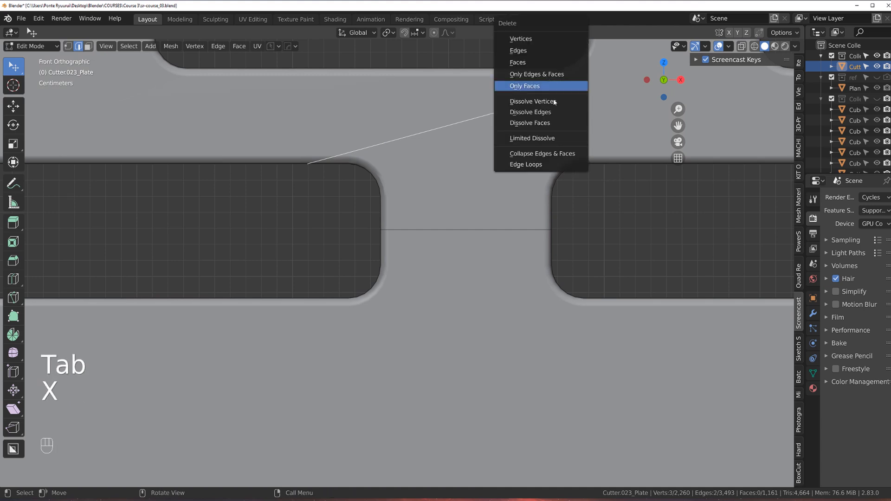
pyautogui.click(529, 114)
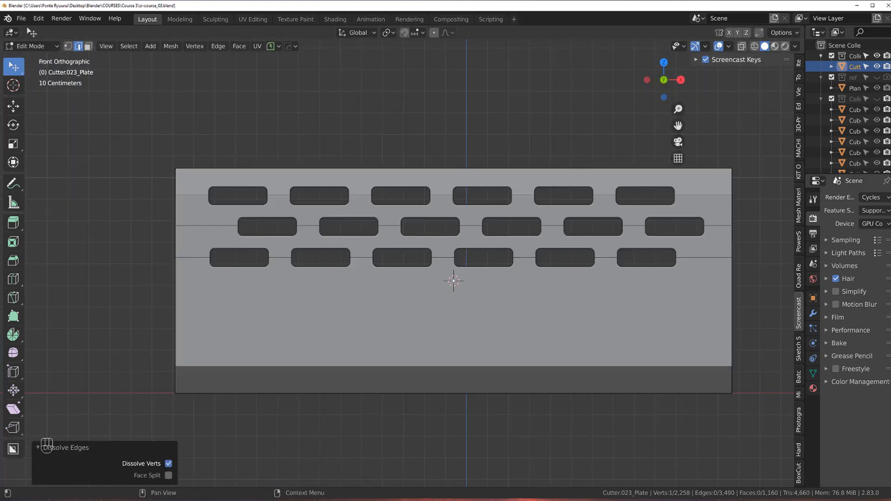